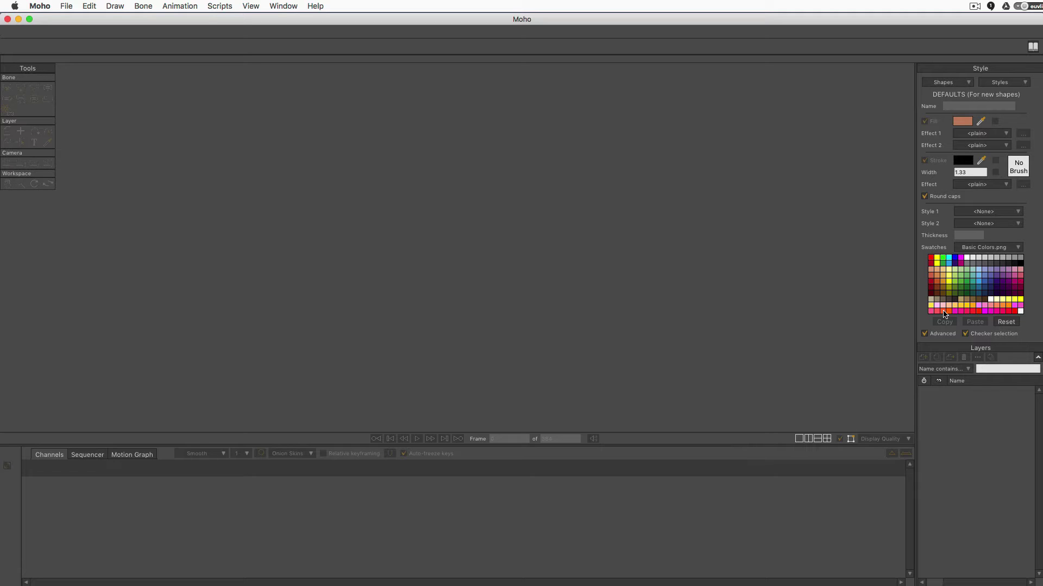
Start a new Untitled.moho document and draw a long arm rectangle with a square block at its right end
left_click(66, 6)
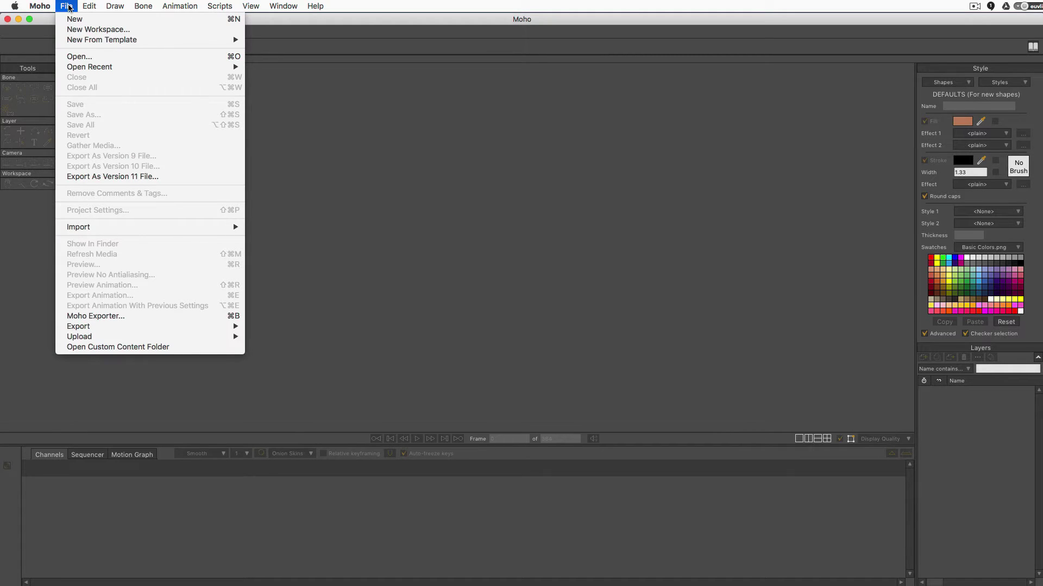
left_click(74, 21)
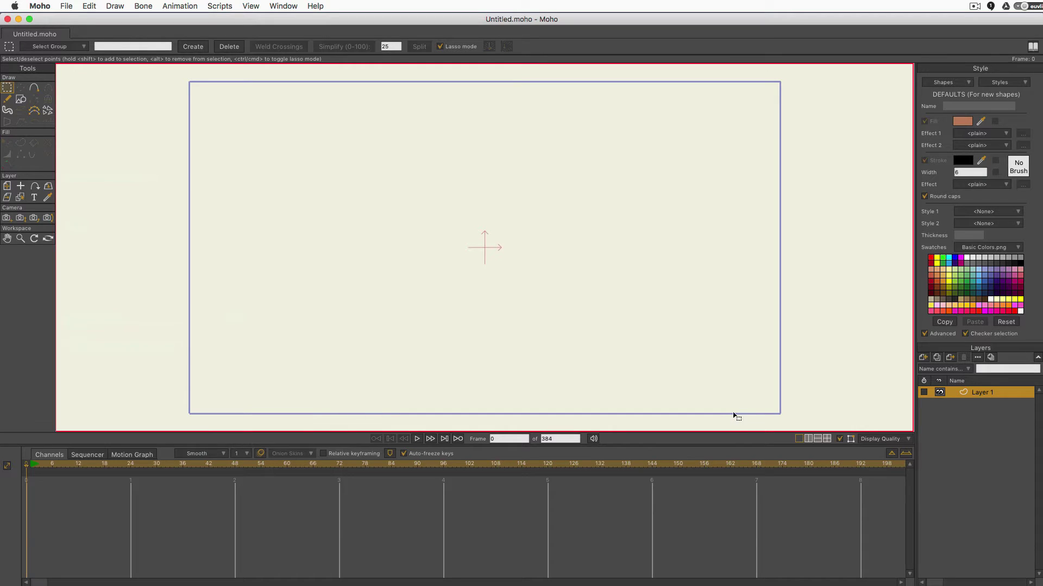
left_click(20, 100)
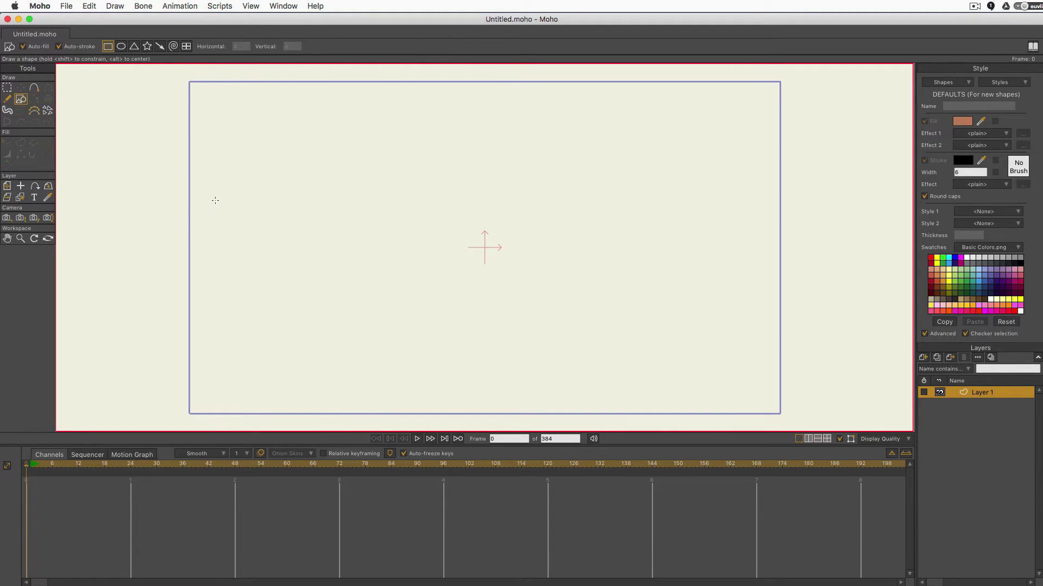
mouse_move(215, 203)
left_mouse_down()
mouse_move(503, 255)
mouse_move(582, 245)
left_mouse_up()
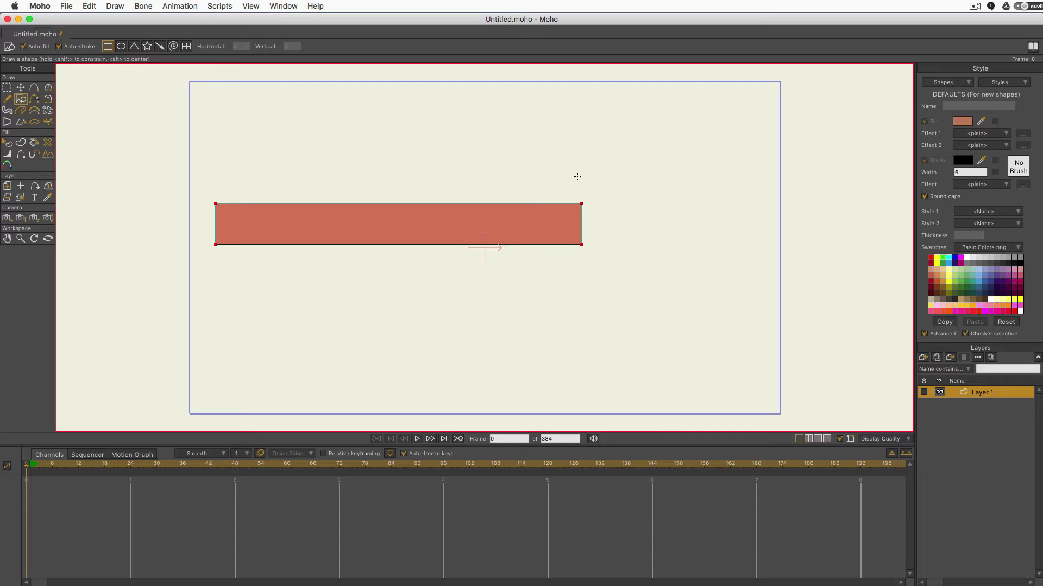
mouse_move(578, 179)
left_mouse_down()
mouse_move(601, 223)
mouse_move(657, 265)
mouse_move(650, 250)
left_mouse_up()
key("t")
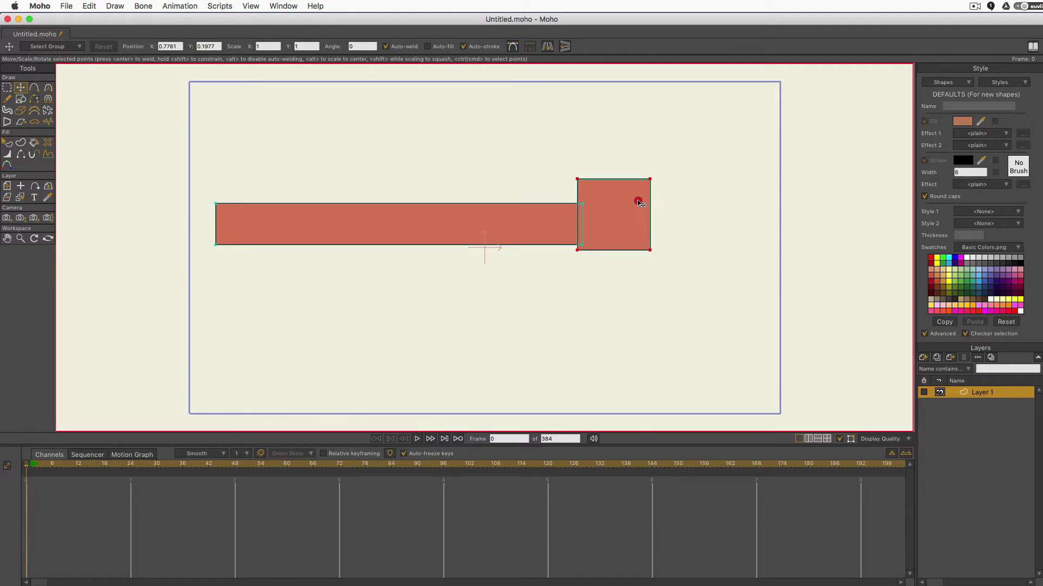
left_click_drag(638, 202, 639, 210)
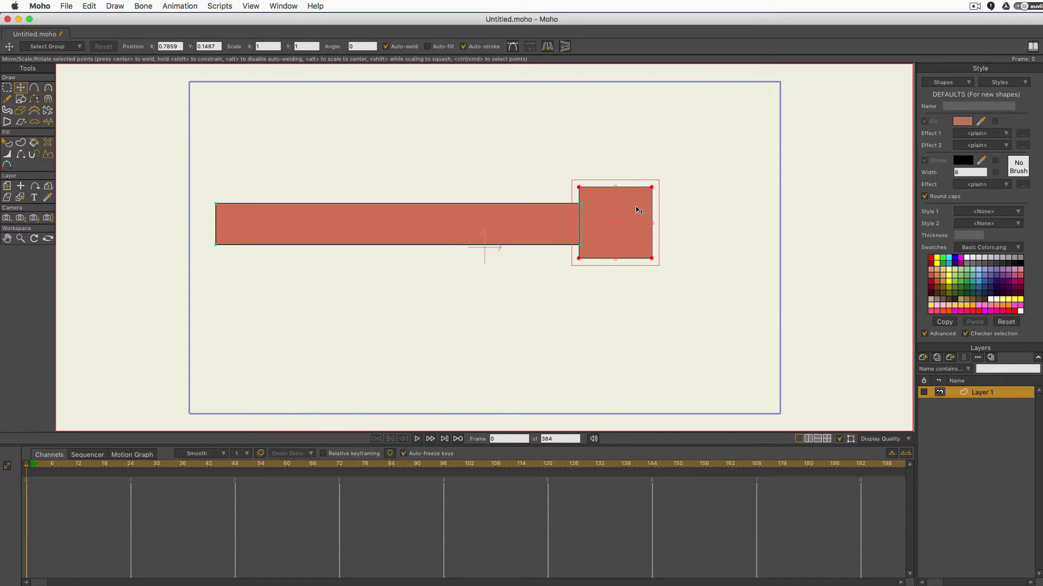
Rename Layer 1 to 'arm' in its layer settings
double_click(987, 394)
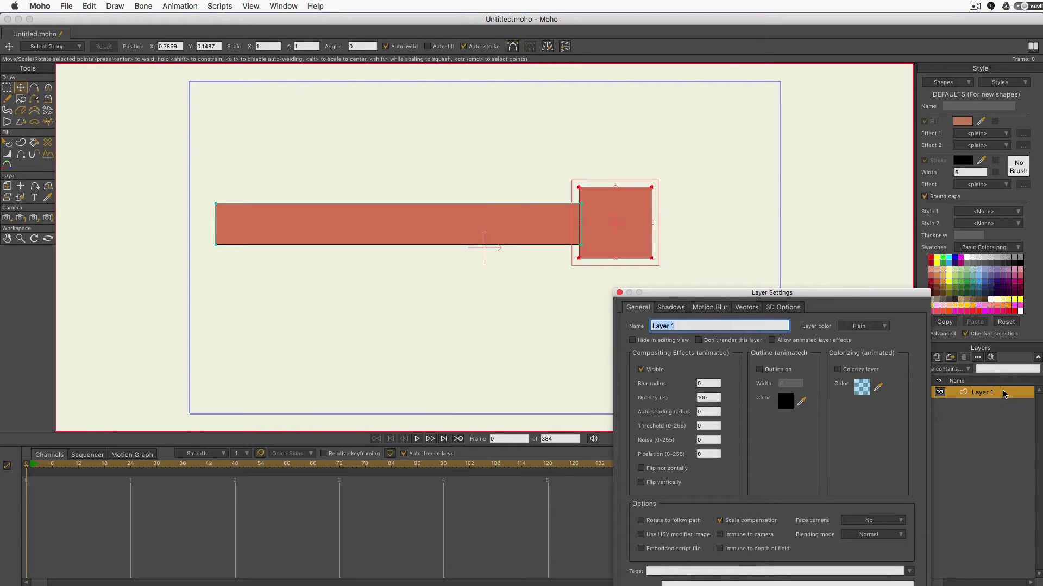
type("arm")
key("Return")
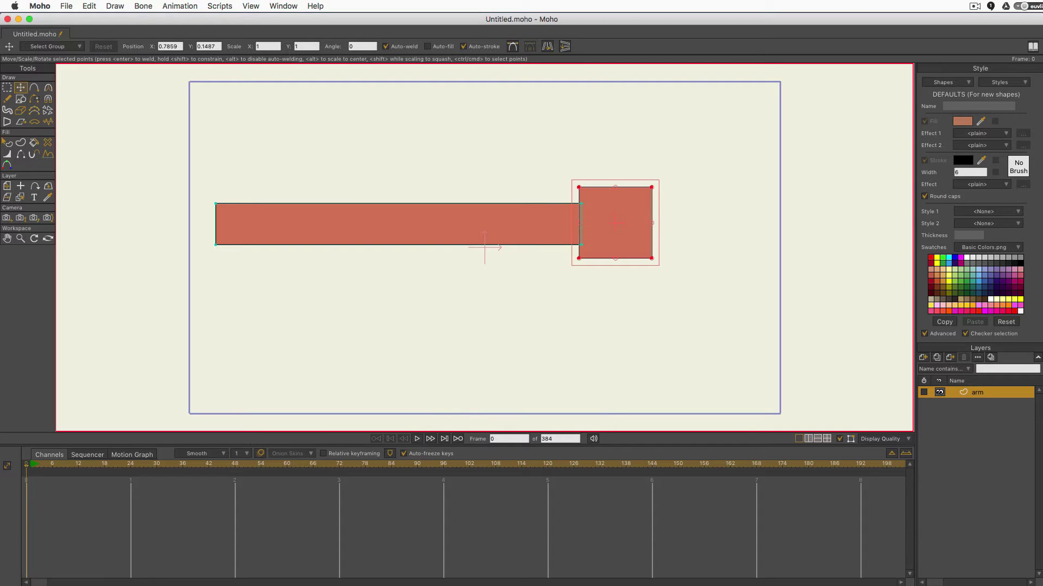
left_click(34, 99)
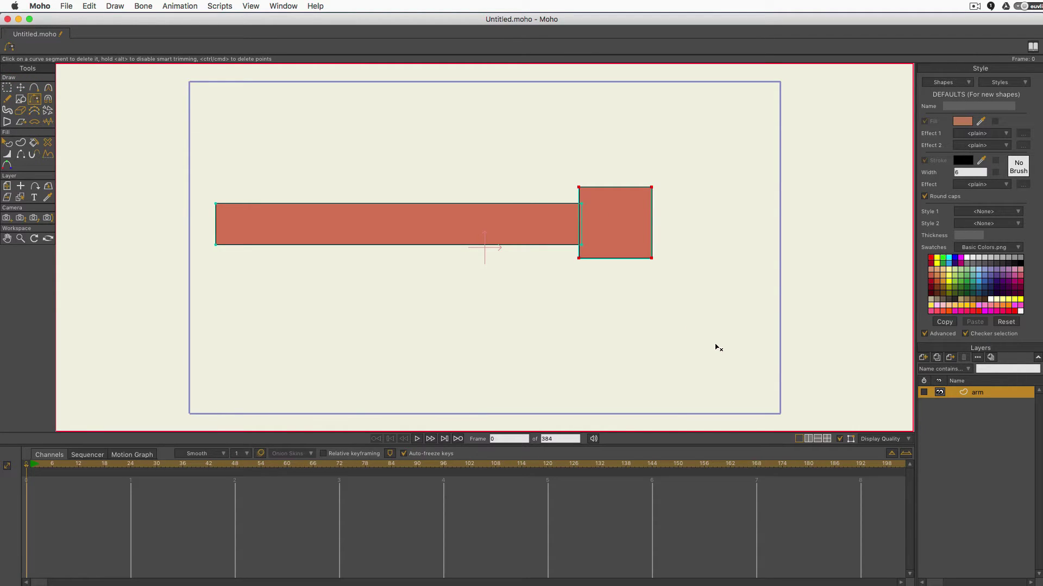
Clear the point selection and add a new bone layer named 'arm bones'
key("g")
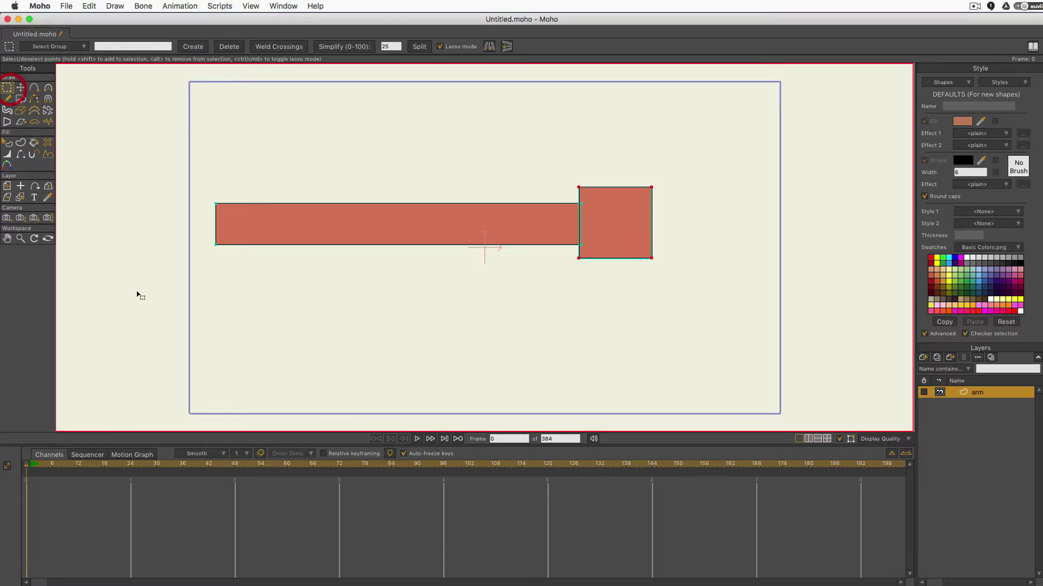
left_click(137, 296)
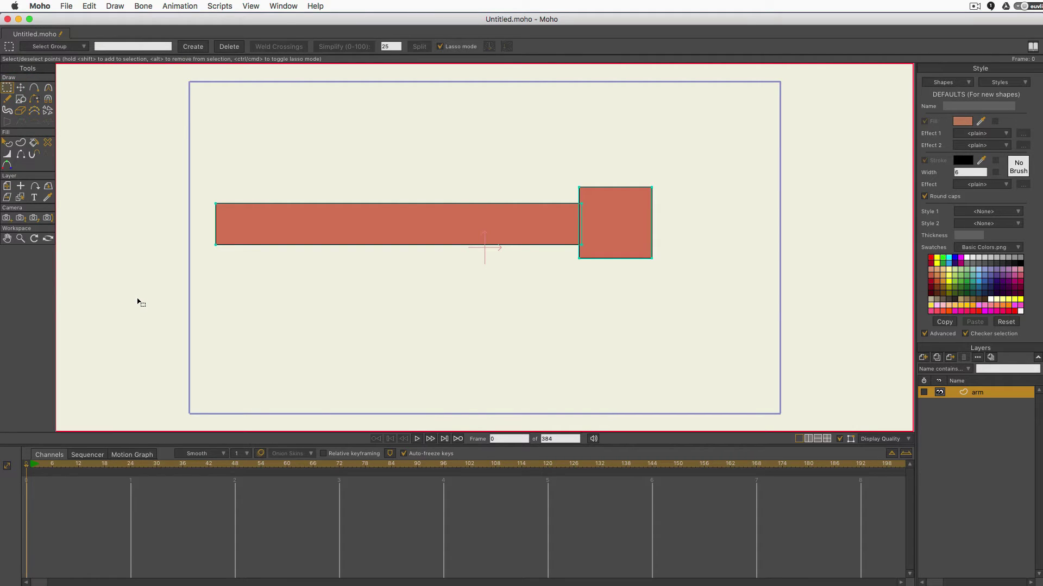
left_click(925, 359)
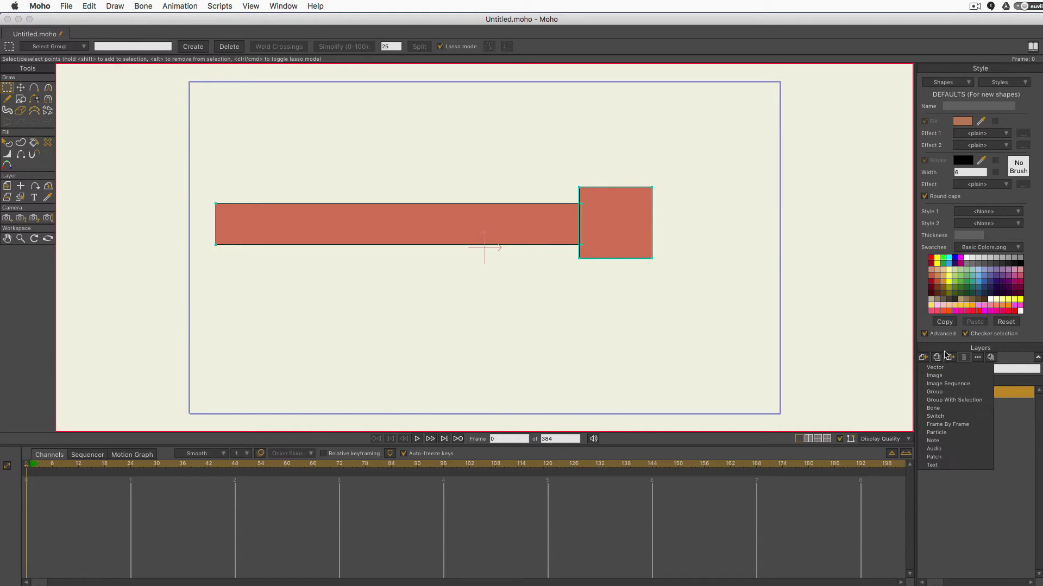
left_click(944, 408)
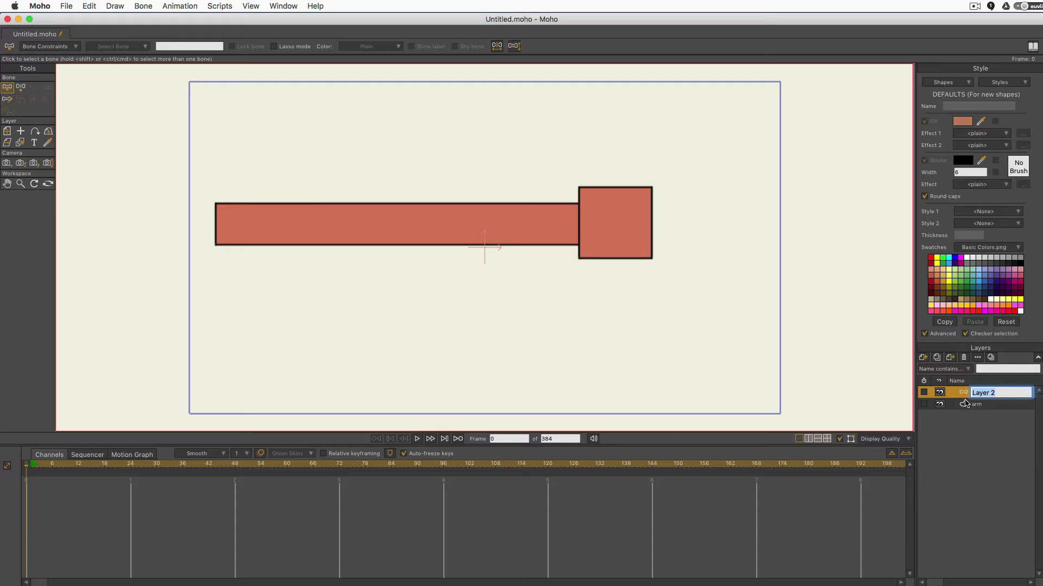
type("arm bones")
key("Return")
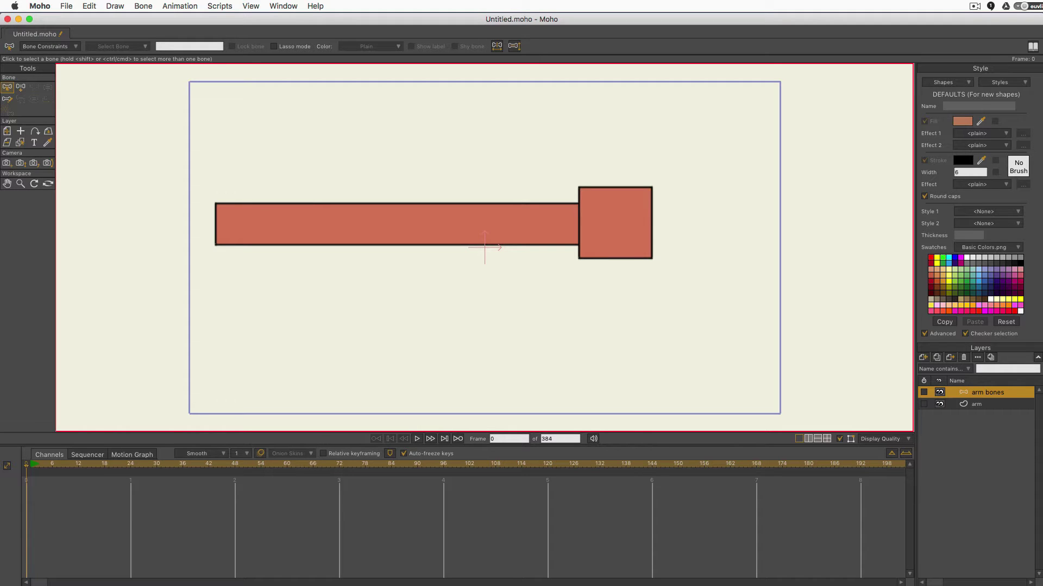
Nest the arm layer inside the arm bones layer and make arm bones active
left_click(984, 405)
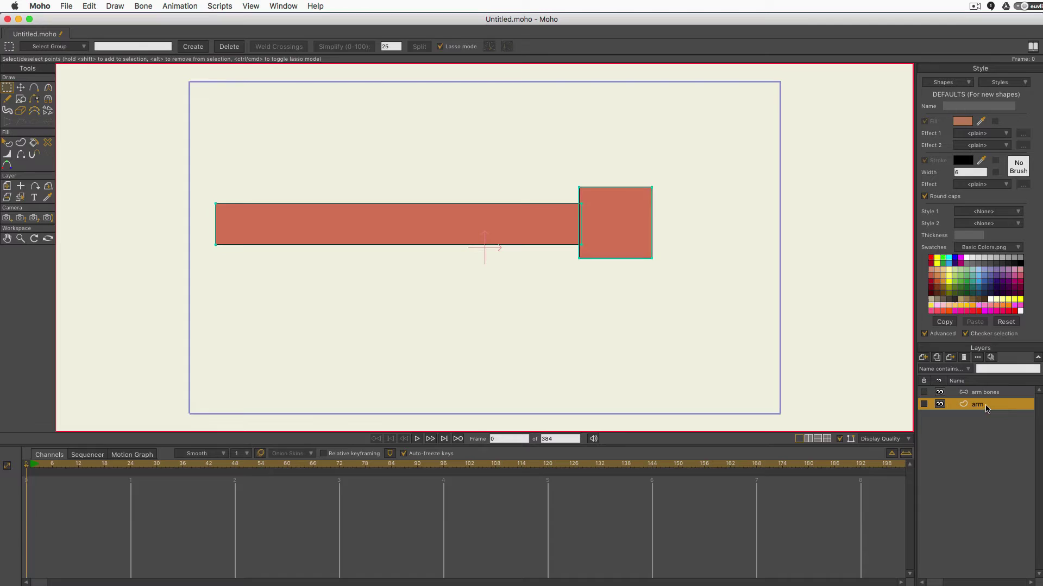
left_click_drag(987, 409, 1000, 396)
left_click(992, 394)
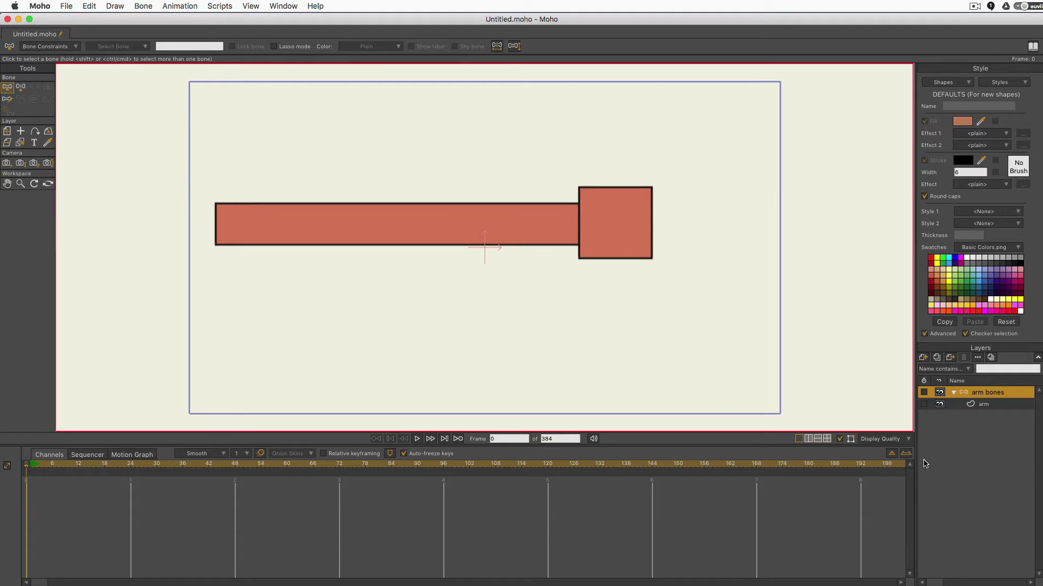
Draw chained bones from the rectangle's left end to the elbow and on through the square
left_click(21, 87)
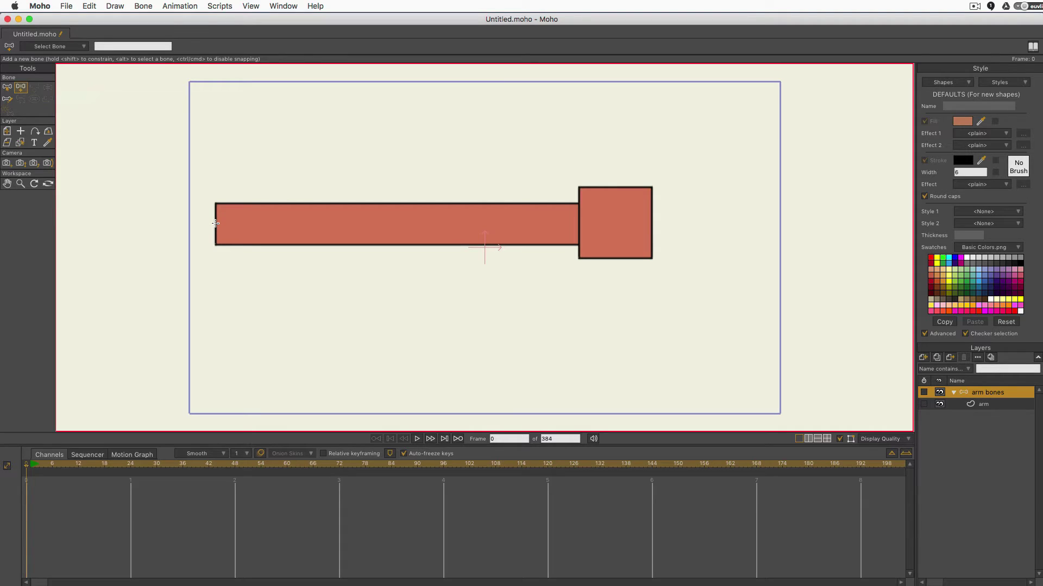
left_click_drag(215, 222, 580, 219)
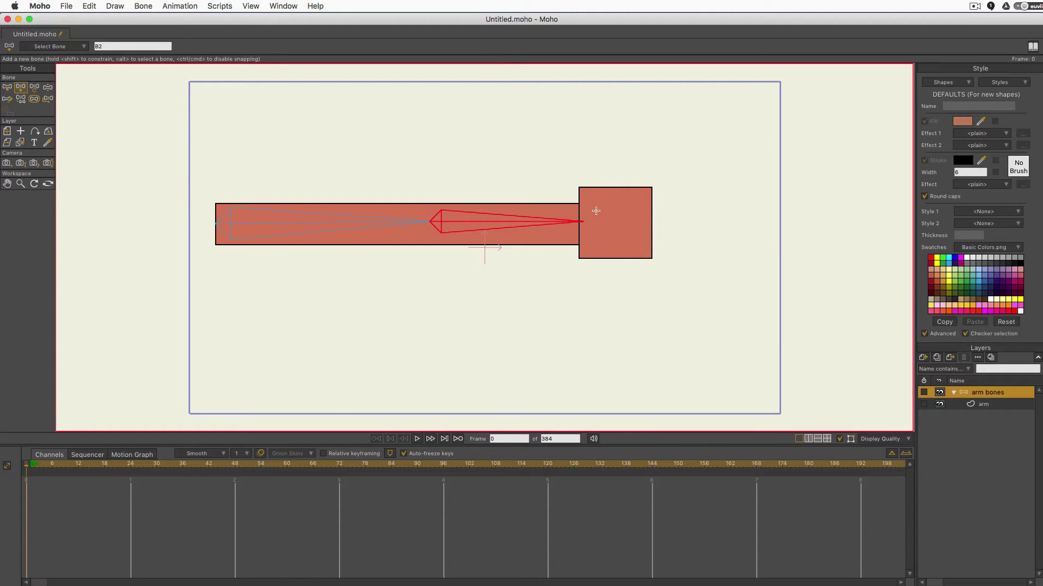
left_click(584, 222)
left_click_drag(583, 222, 663, 223)
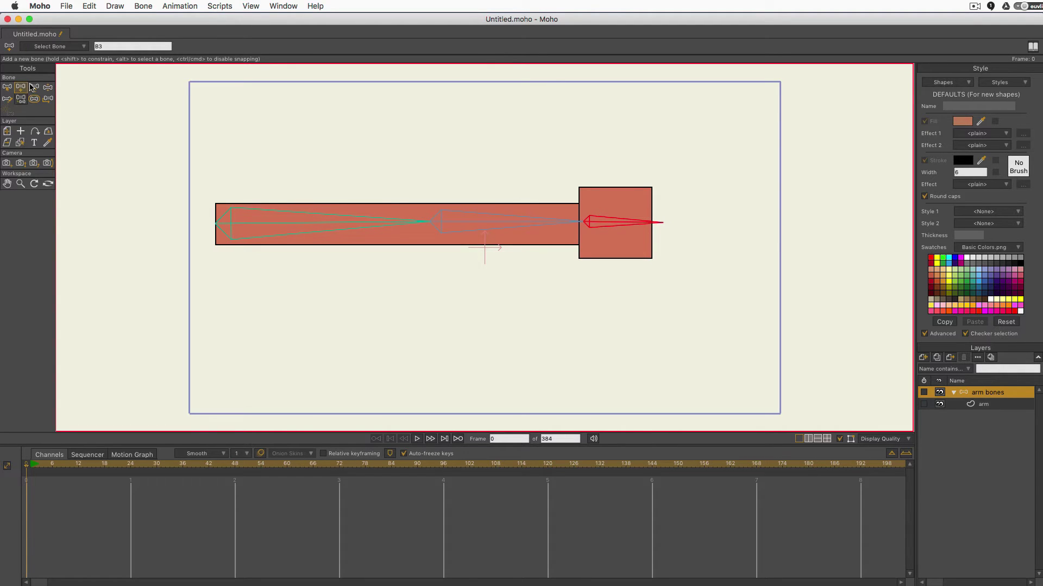
left_click(48, 89)
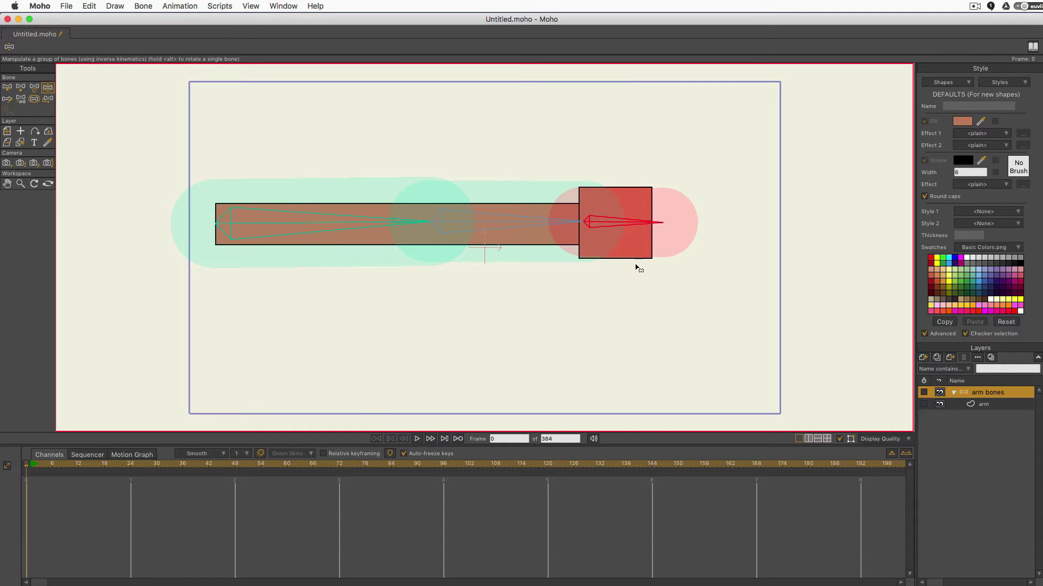
mouse_move(516, 222)
left_mouse_down()
mouse_move(518, 209)
mouse_move(516, 258)
mouse_move(525, 209)
mouse_move(491, 279)
mouse_move(454, 256)
mouse_move(487, 192)
mouse_move(396, 186)
mouse_move(426, 282)
mouse_move(521, 230)
mouse_move(412, 200)
mouse_move(459, 263)
mouse_move(528, 233)
mouse_move(532, 171)
mouse_move(496, 263)
mouse_move(505, 190)
mouse_move(535, 227)
mouse_move(540, 218)
left_mouse_up()
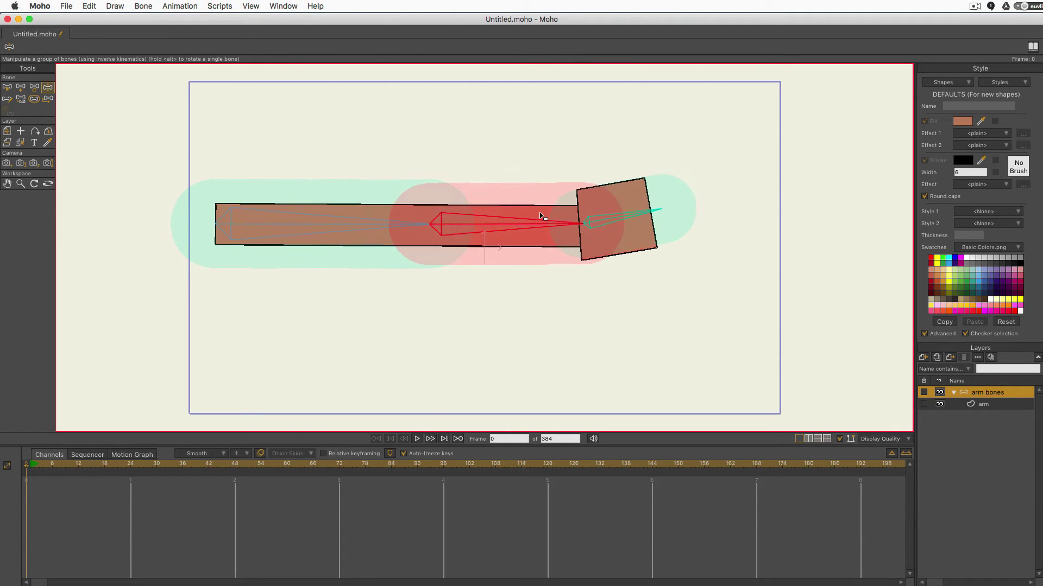
left_click(983, 406)
left_click(6, 87)
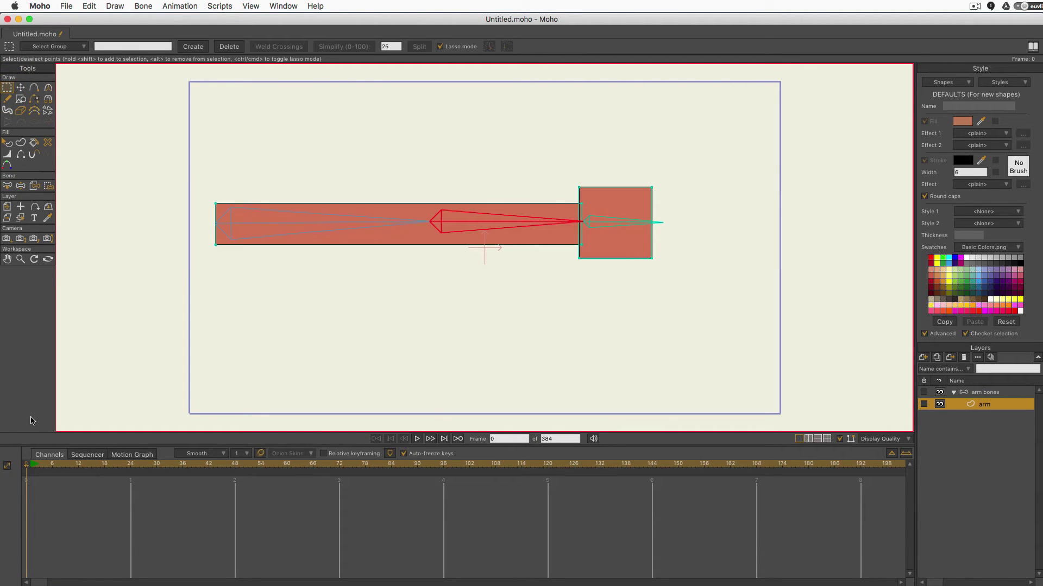
mouse_move(210, 174)
left_mouse_down()
mouse_move(229, 173)
mouse_move(219, 179)
left_mouse_up()
mouse_move(209, 268)
left_mouse_down()
mouse_move(207, 282)
mouse_move(225, 288)
left_mouse_up()
mouse_move(573, 195)
left_mouse_down()
mouse_move(553, 223)
mouse_move(603, 217)
mouse_move(565, 196)
left_mouse_up()
left_click(524, 282)
Place matching points on the rectangle's top and bottom edges at the elbow joint
left_click(34, 88)
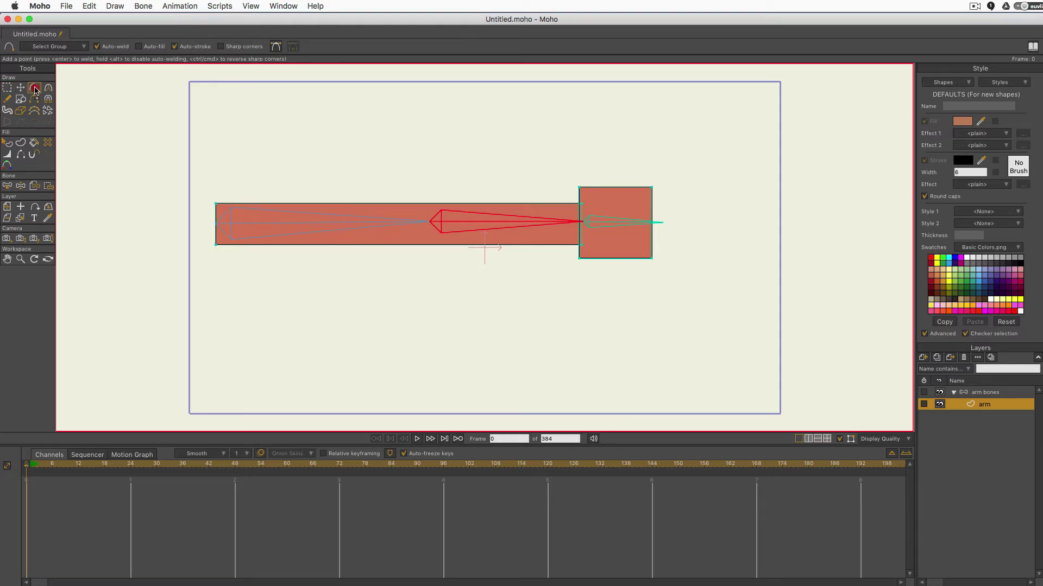
left_click(429, 202)
left_click(428, 245)
left_click(979, 392)
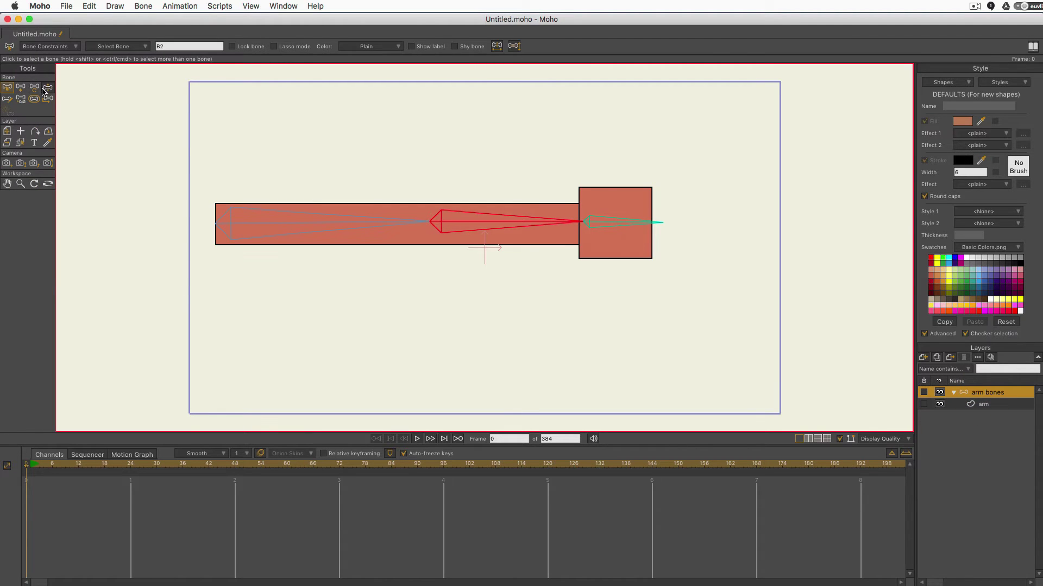
left_click(48, 87)
left_click_drag(544, 228, 646, 222)
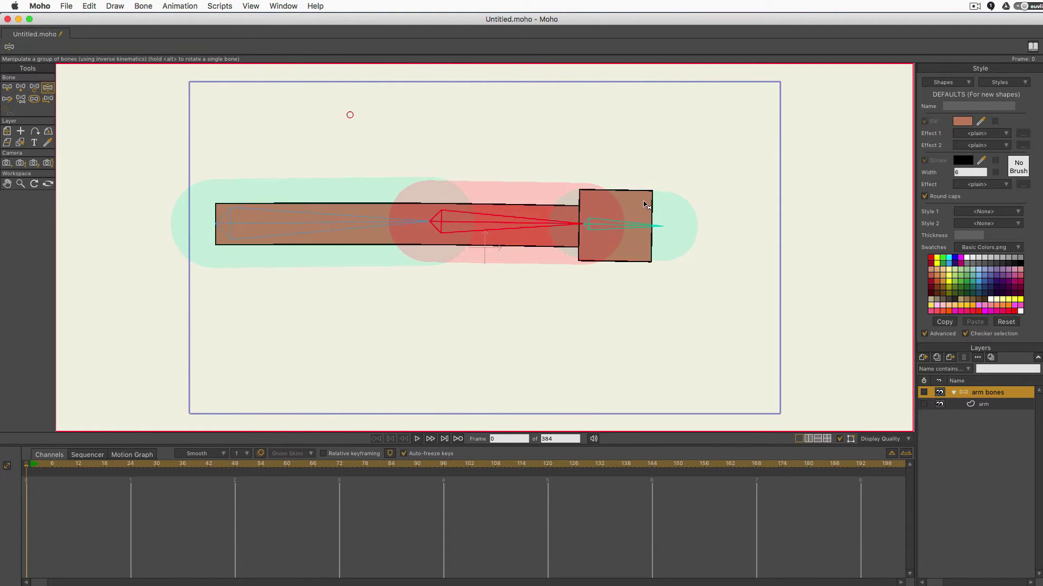
left_click(8, 88)
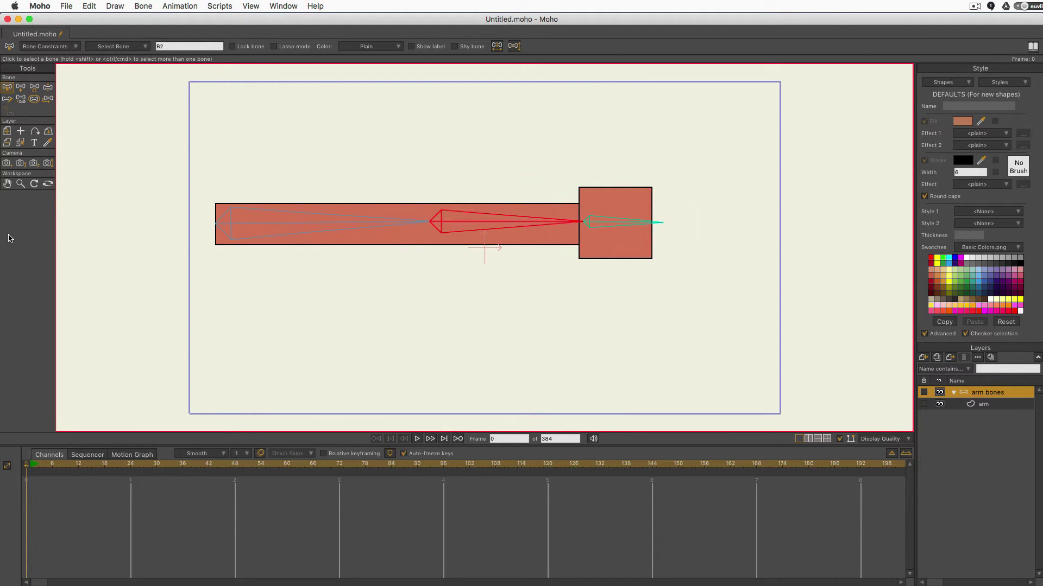
Resize the strength regions of the left, middle and right bones, one reaching 0.7596
left_click(34, 100)
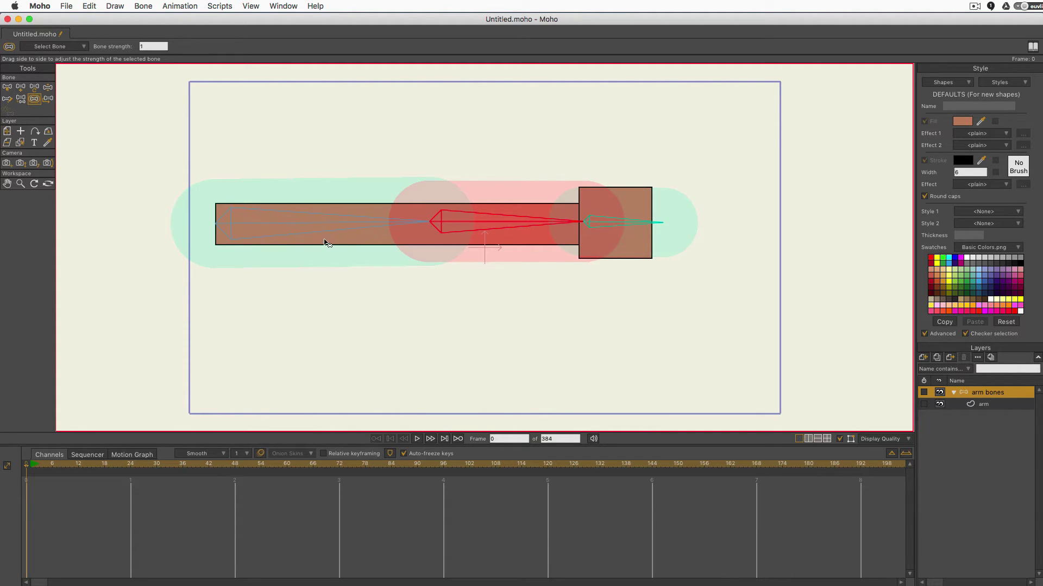
left_click_drag(360, 223, 320, 237)
left_click(543, 222)
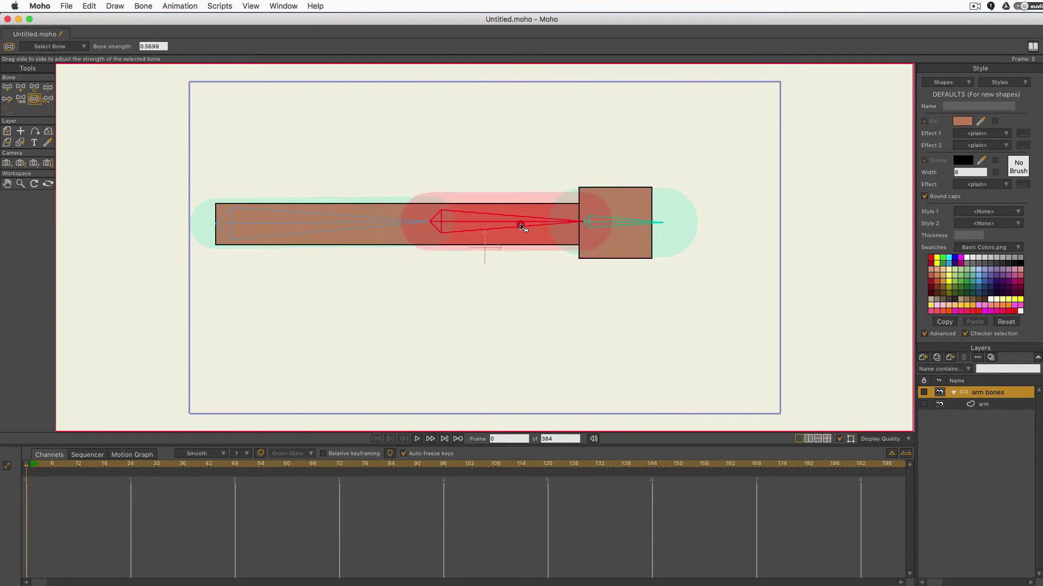
left_click_drag(515, 230, 523, 230)
left_click(319, 228)
left_click_drag(319, 228, 791, 268)
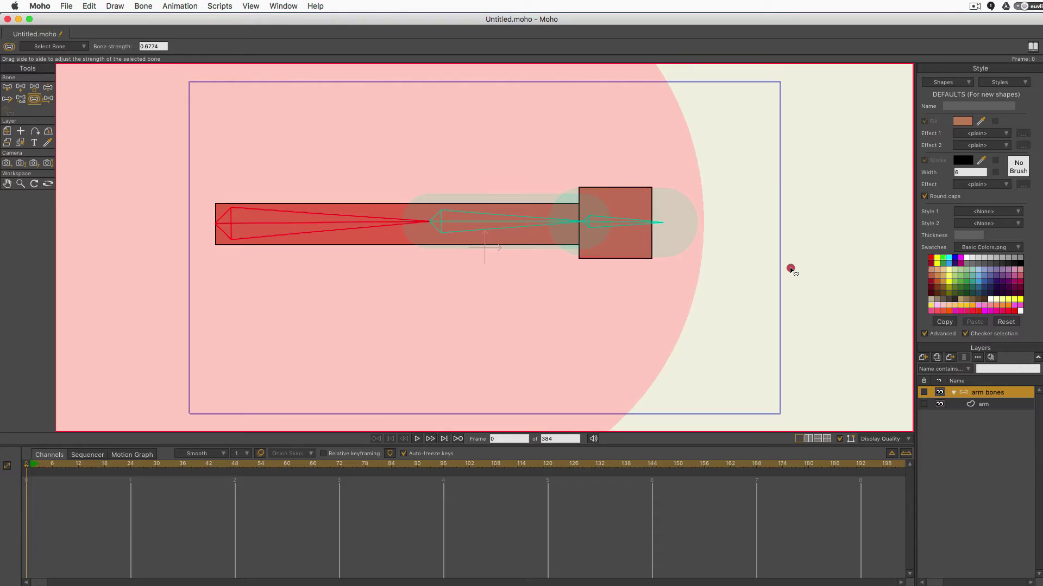
left_click_drag(792, 269, 315, 291)
mouse_move(516, 221)
left_mouse_down()
mouse_move(656, 222)
mouse_move(503, 232)
mouse_move(531, 233)
left_mouse_up()
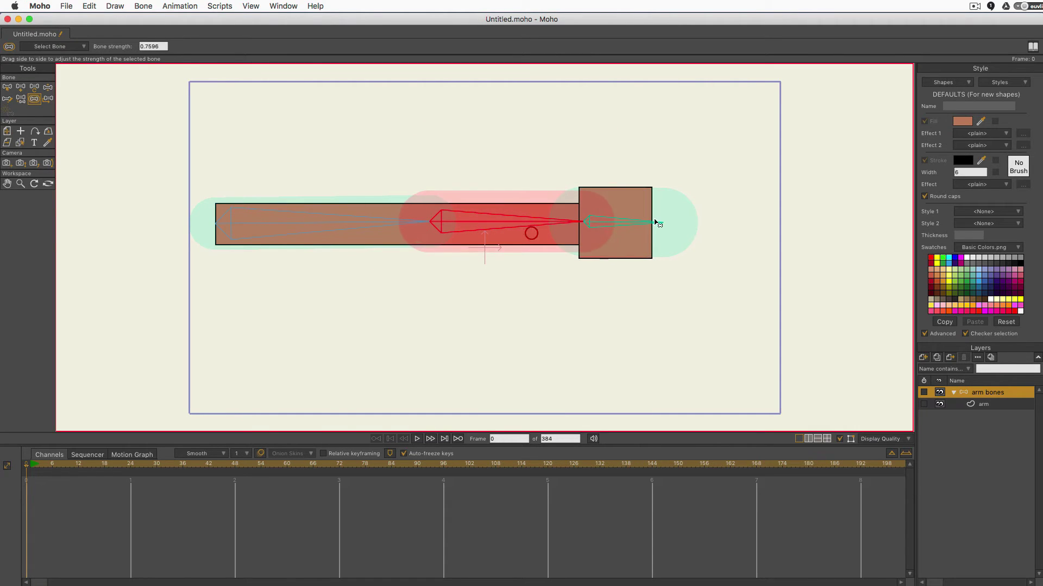
left_click(633, 228)
left_click_drag(632, 227, 657, 231)
Bend the arm with Manipulate Bones to test the rig, then deselect all bones
left_click(47, 87)
left_click_drag(523, 218, 532, 259)
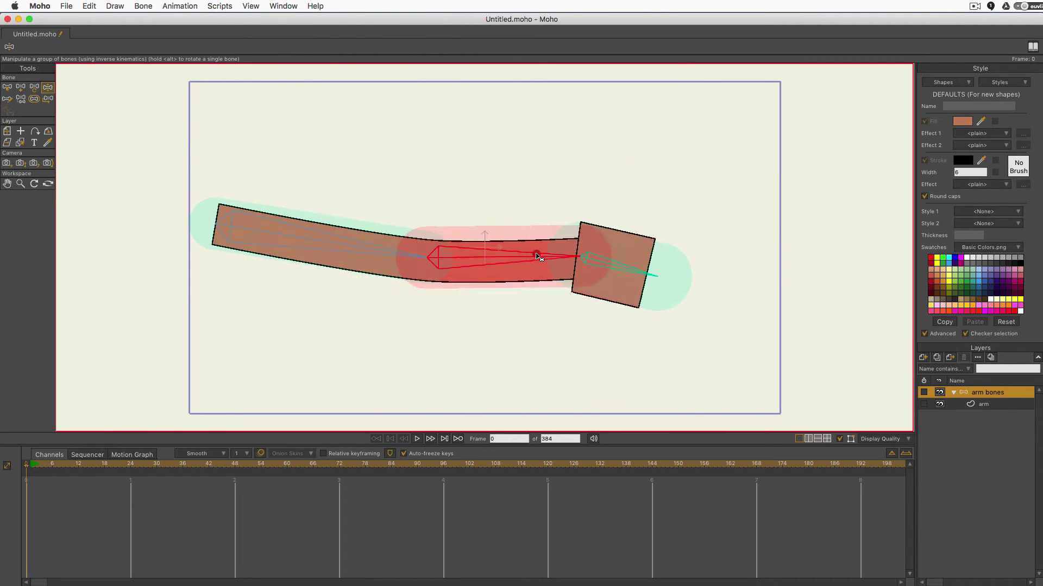
left_click(8, 87)
left_click(760, 305)
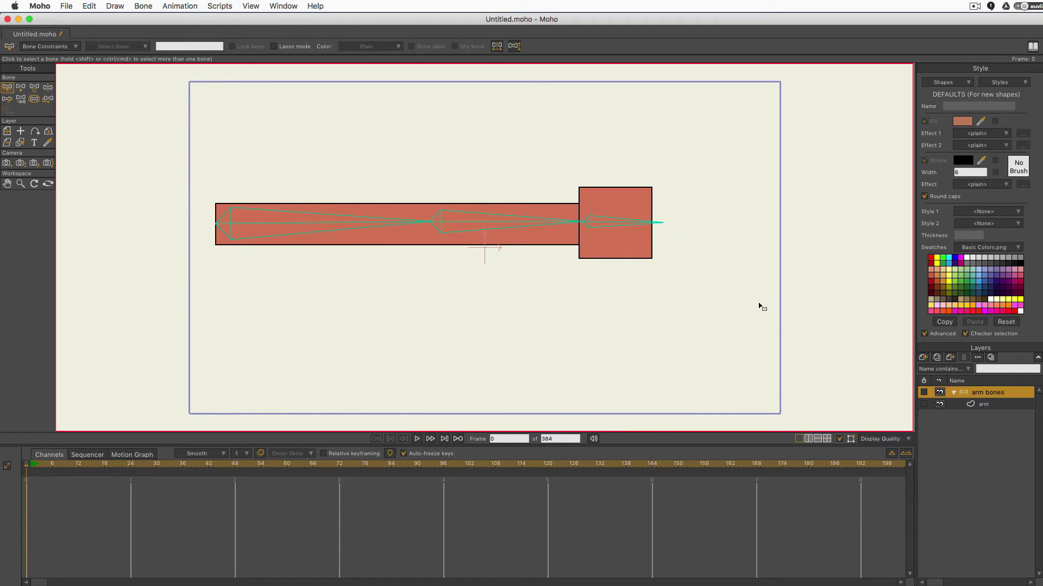
Show the Actions panel from the Window menu and place it beside the canvas
left_click(283, 6)
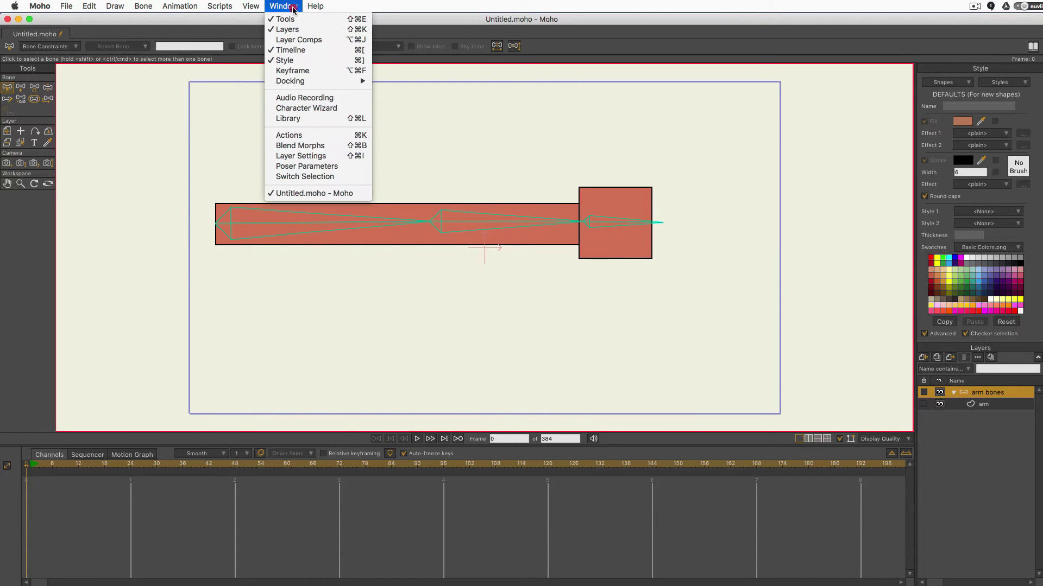
left_click(331, 134)
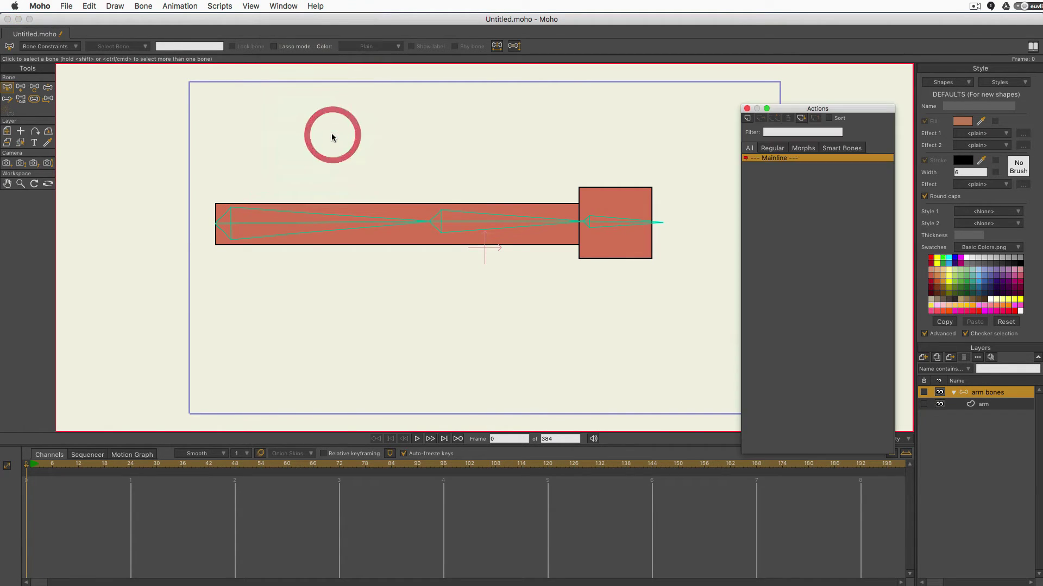
left_click_drag(825, 110, 852, 102)
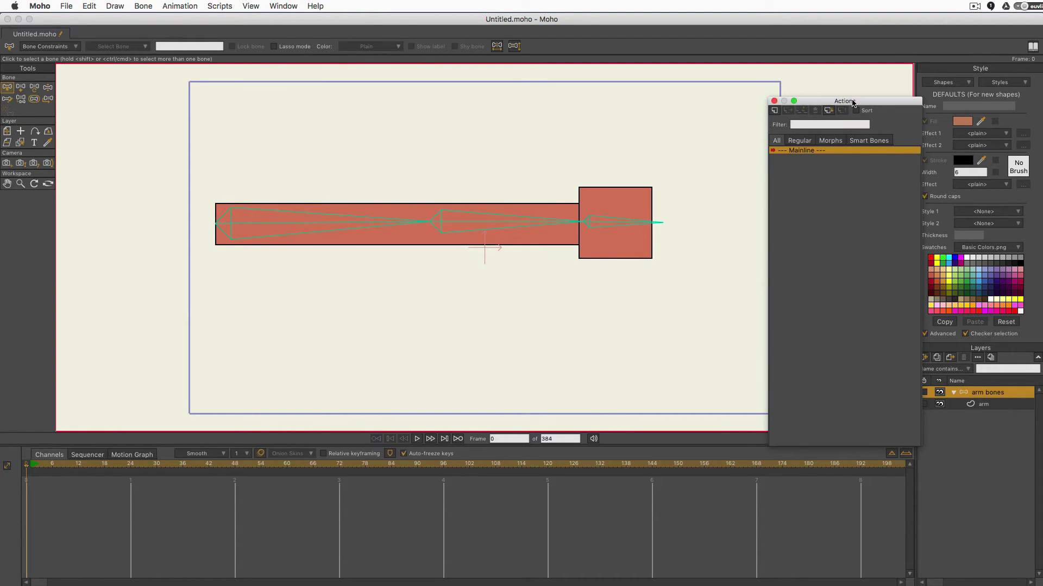
left_click_drag(838, 105, 799, 146)
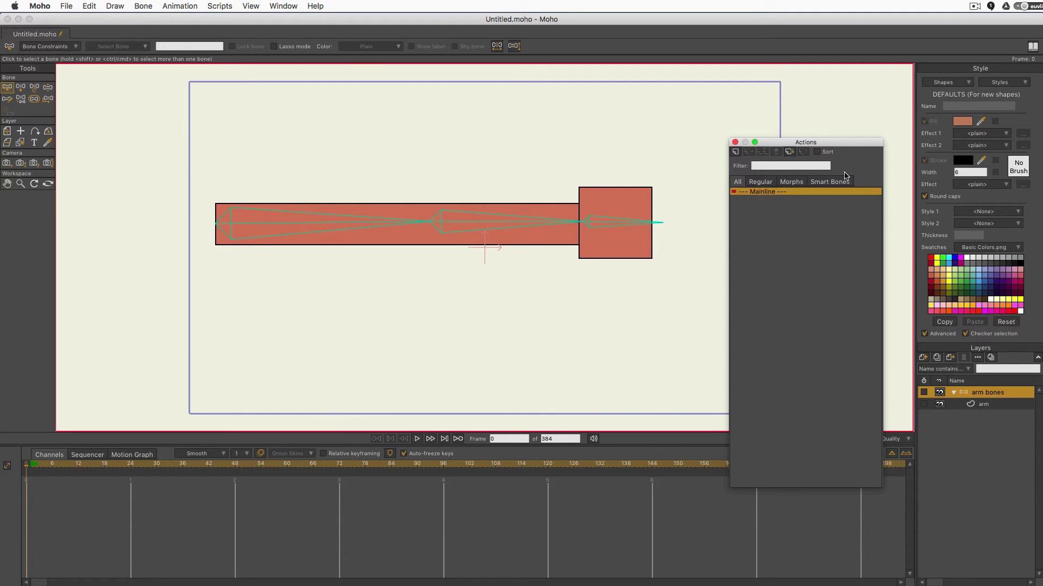
left_click(8, 88)
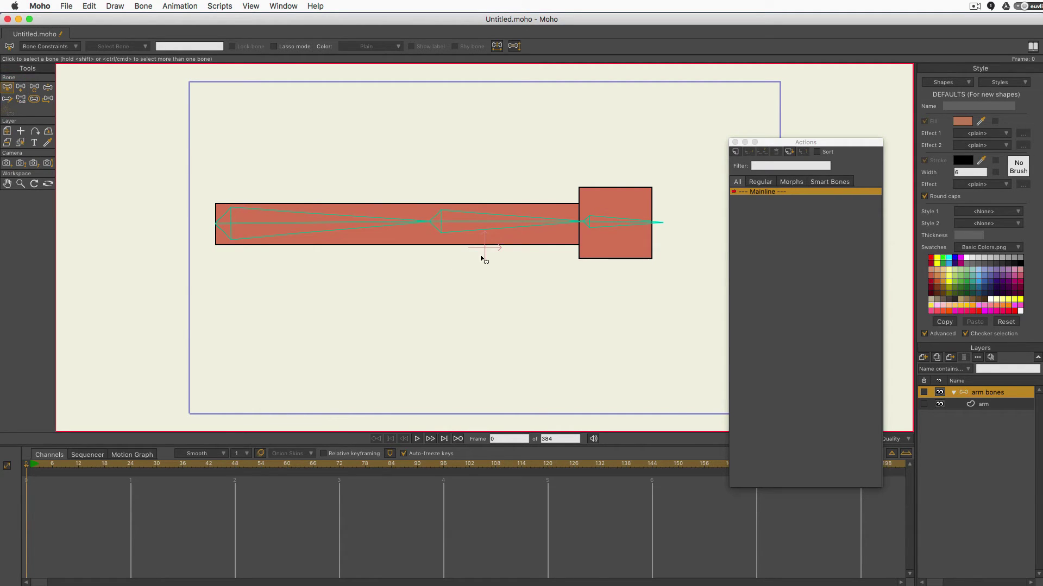
Rename the middle bone B2 to 'forearm' in the options bar, then deselect it
left_click(497, 224)
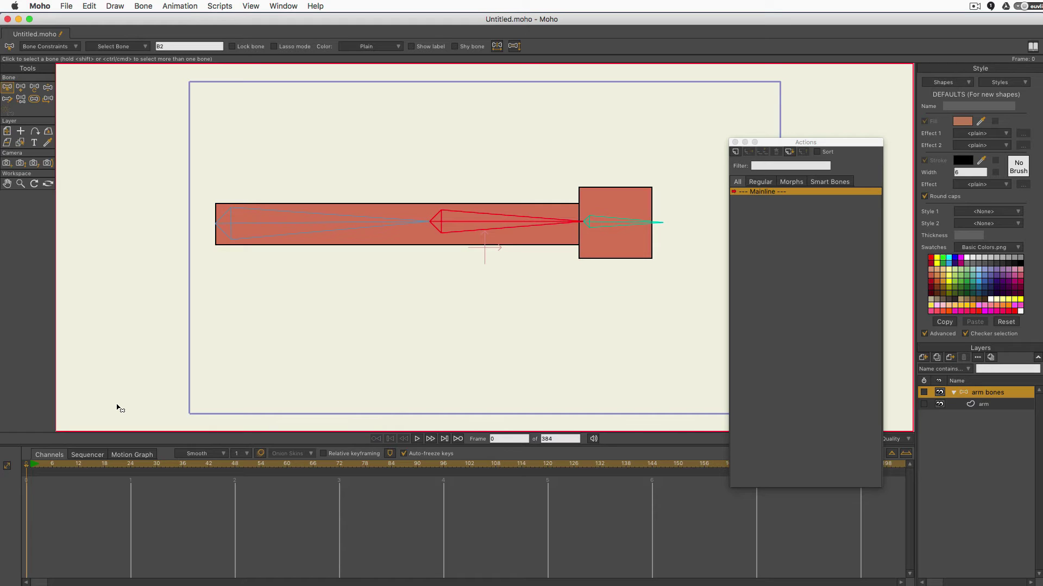
double_click(164, 46)
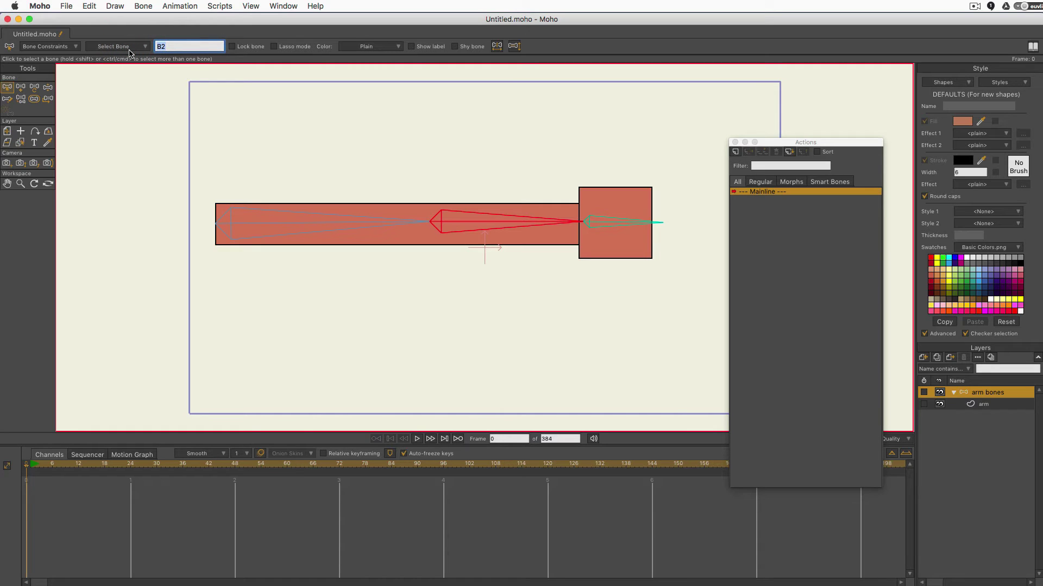
type("forearm")
key("Return")
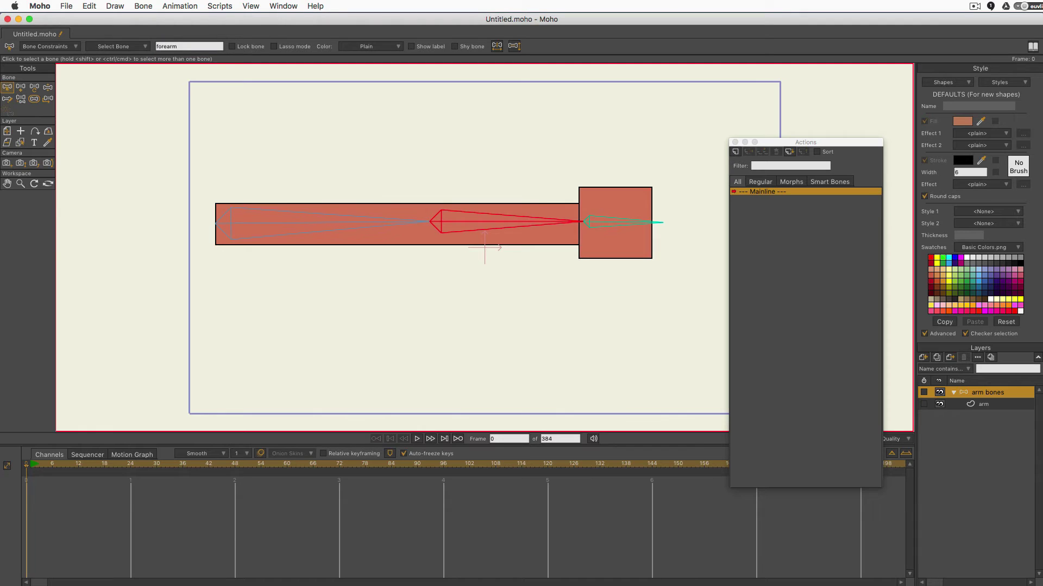
left_click(534, 153)
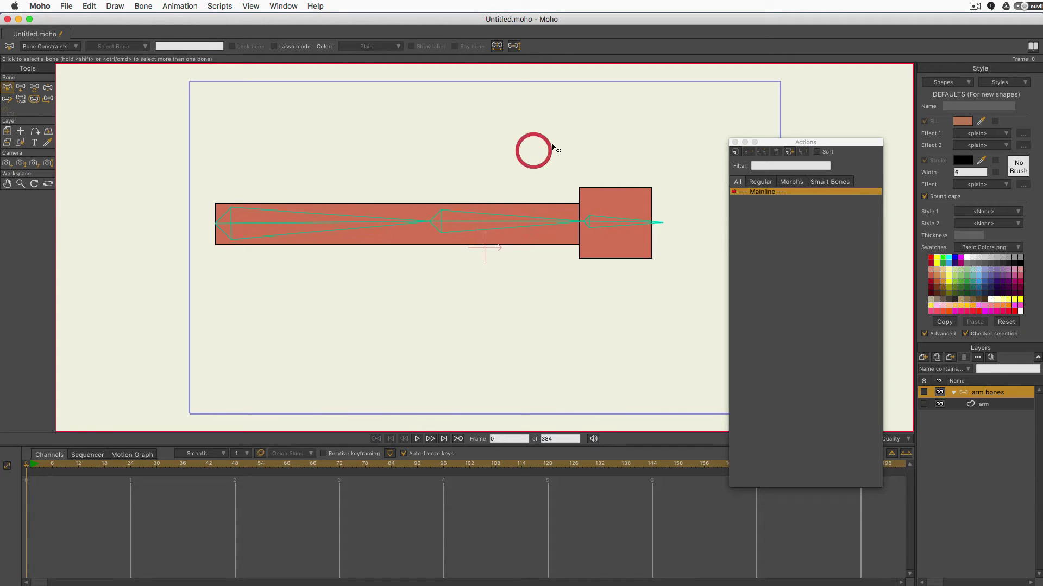
left_click(407, 347)
left_click(467, 225)
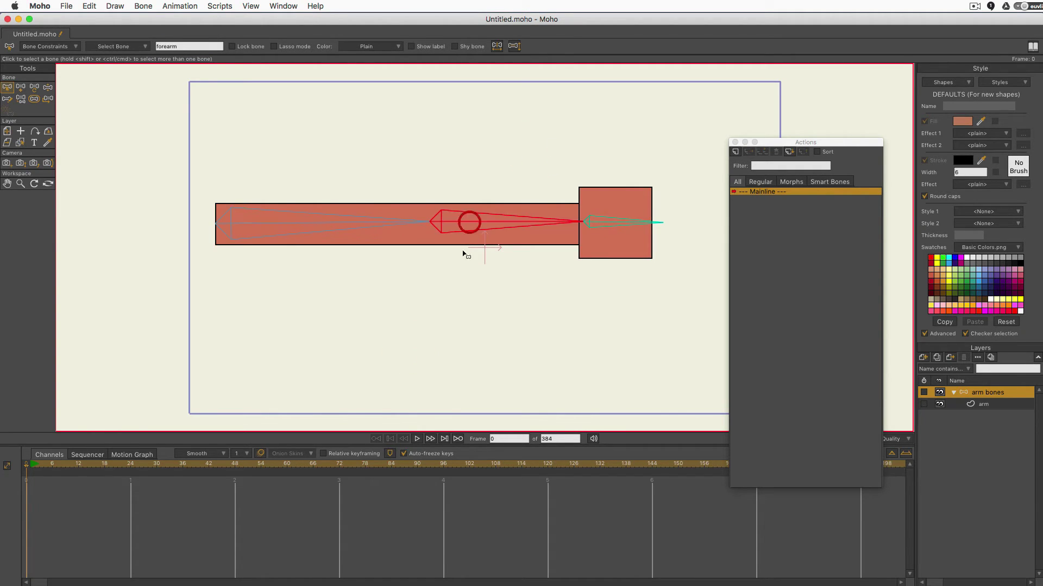
double_click(997, 392)
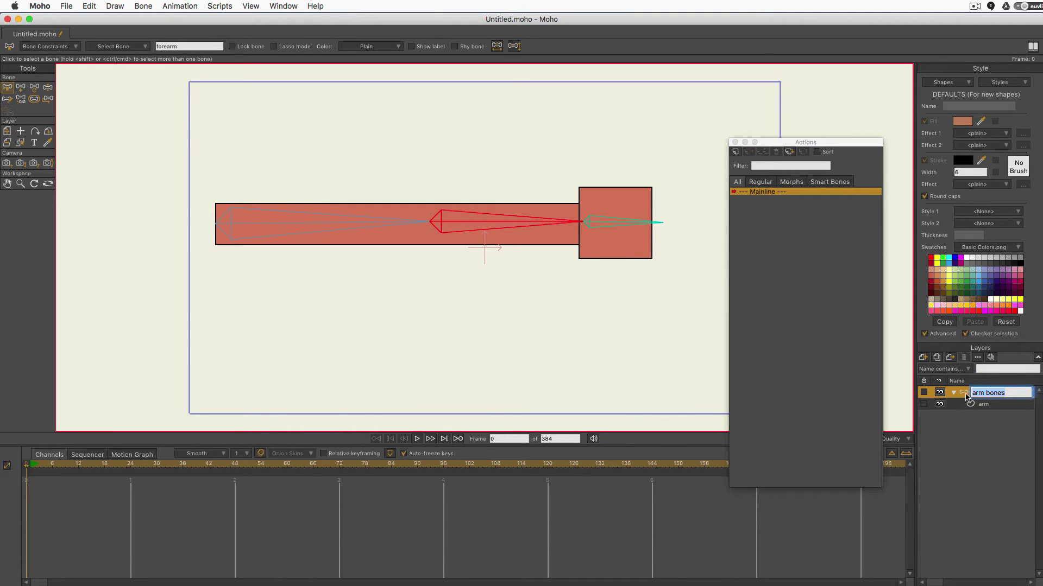
key("Return")
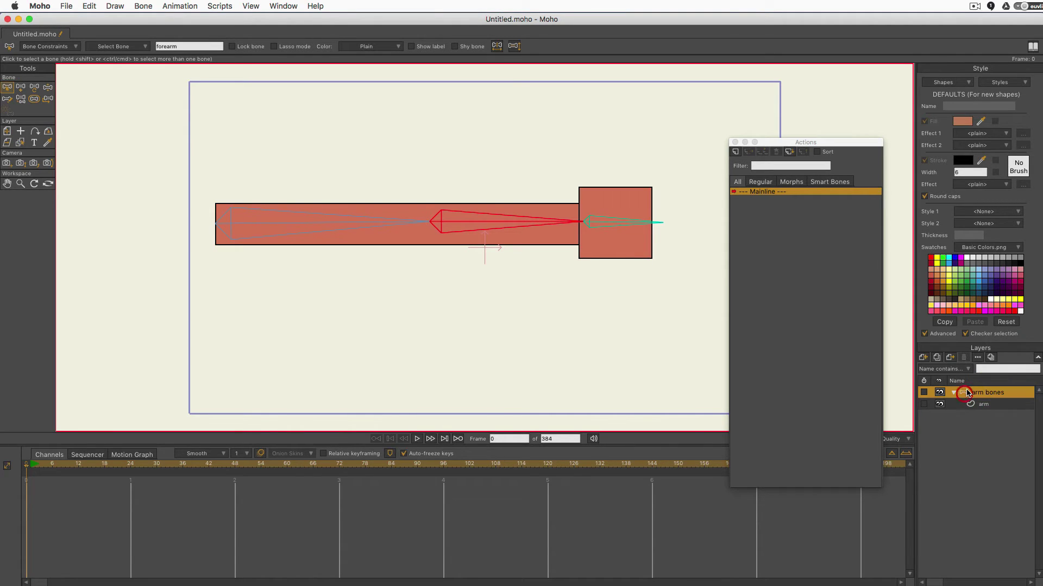
left_click(736, 155)
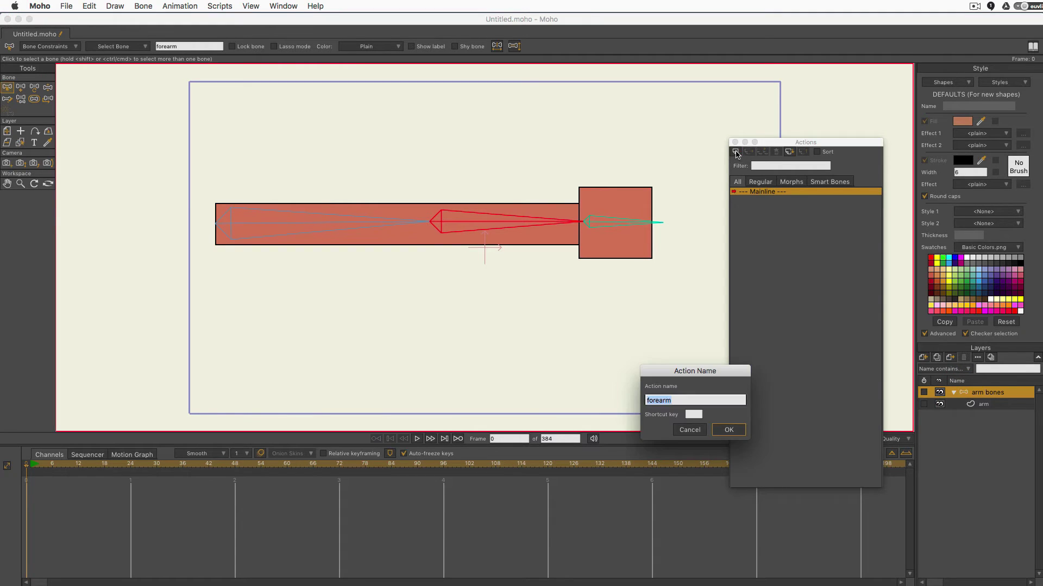
left_click_drag(679, 364, 184, 72)
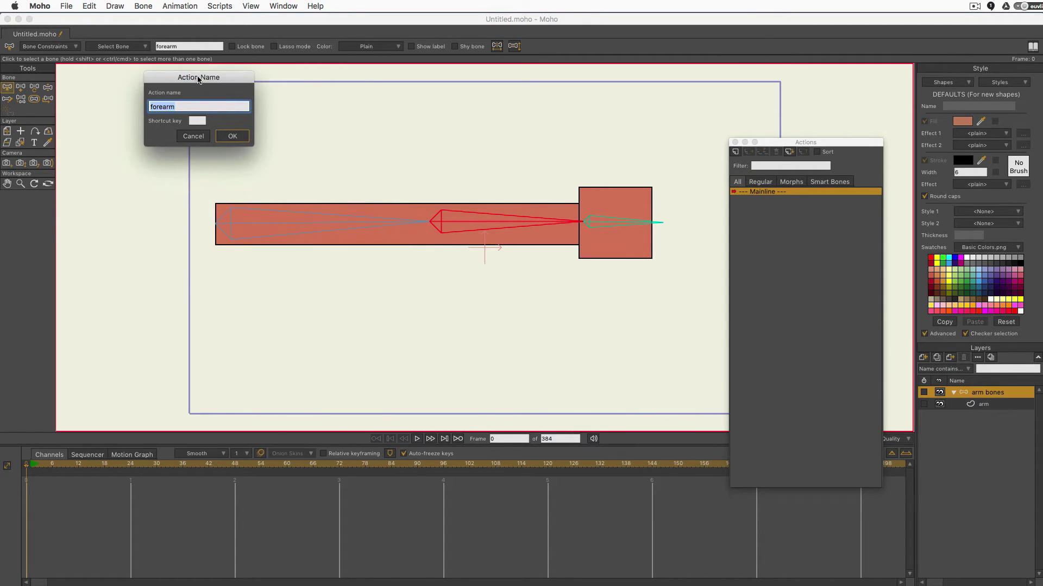
left_click(193, 136)
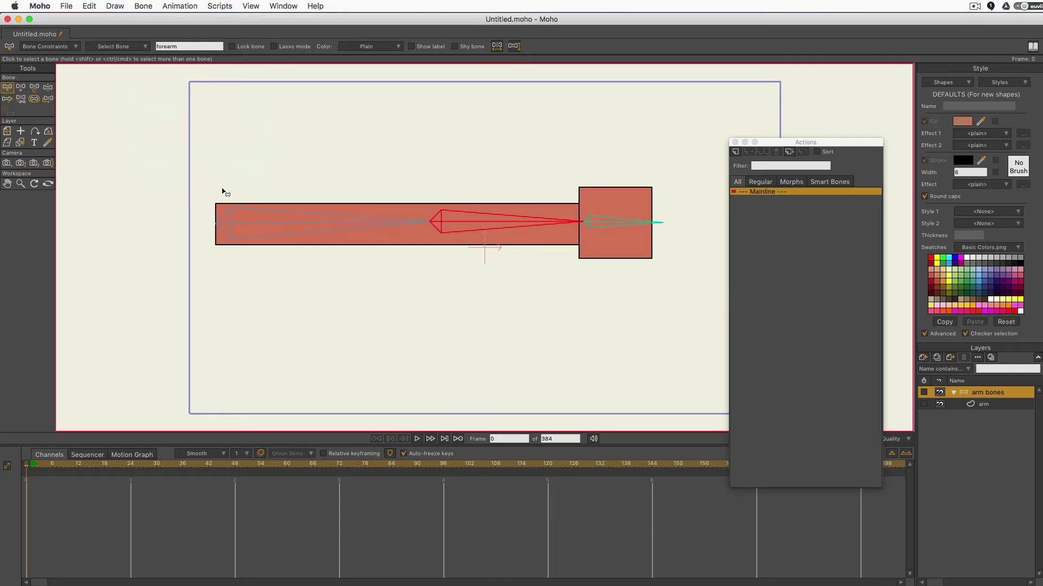
Create a new action, Action 1, and drag the timeline splitter down to enlarge the canvas
left_click(977, 408)
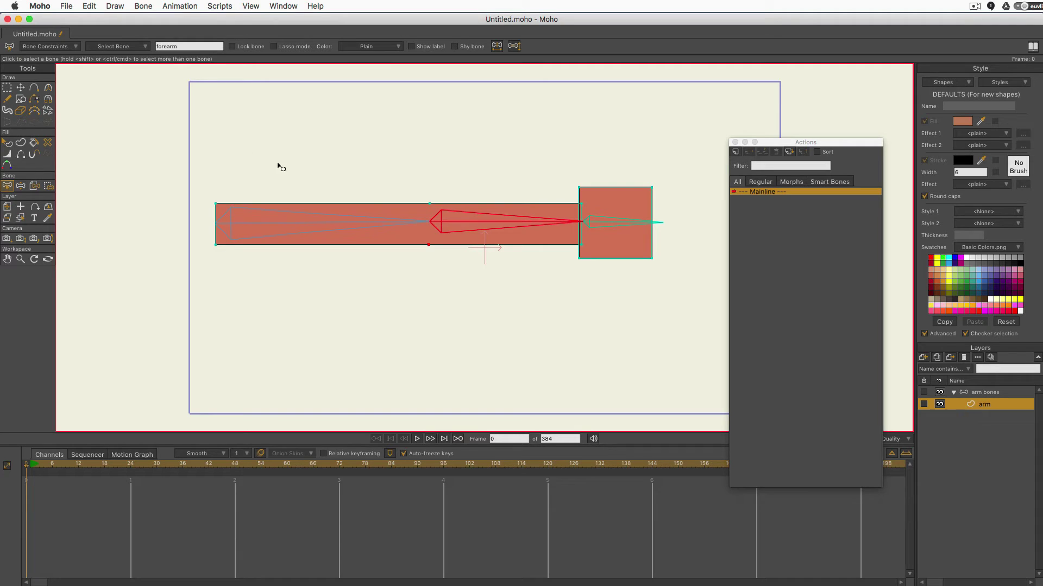
left_click(735, 153)
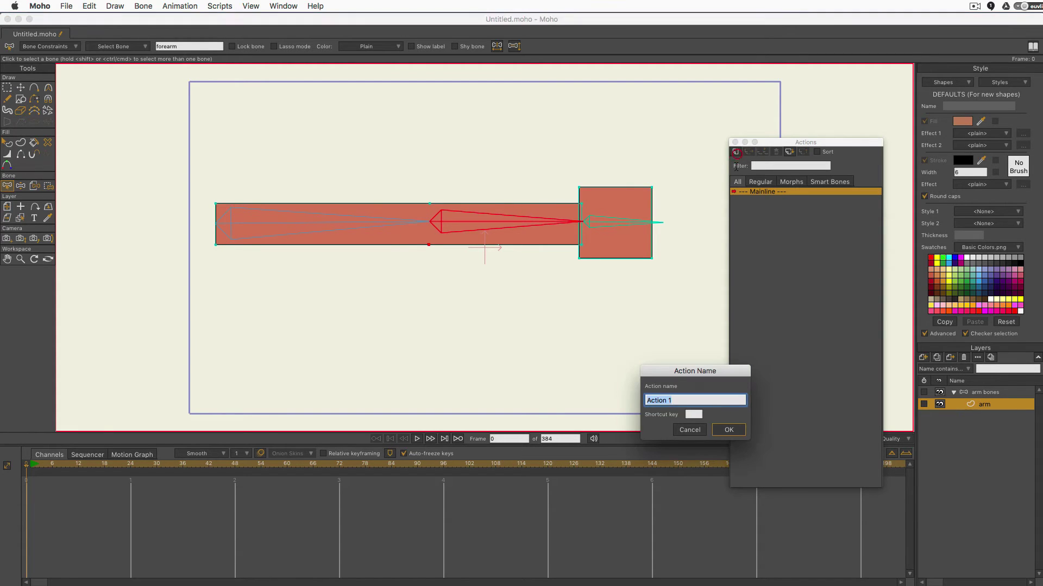
left_click_drag(677, 367, 189, 69)
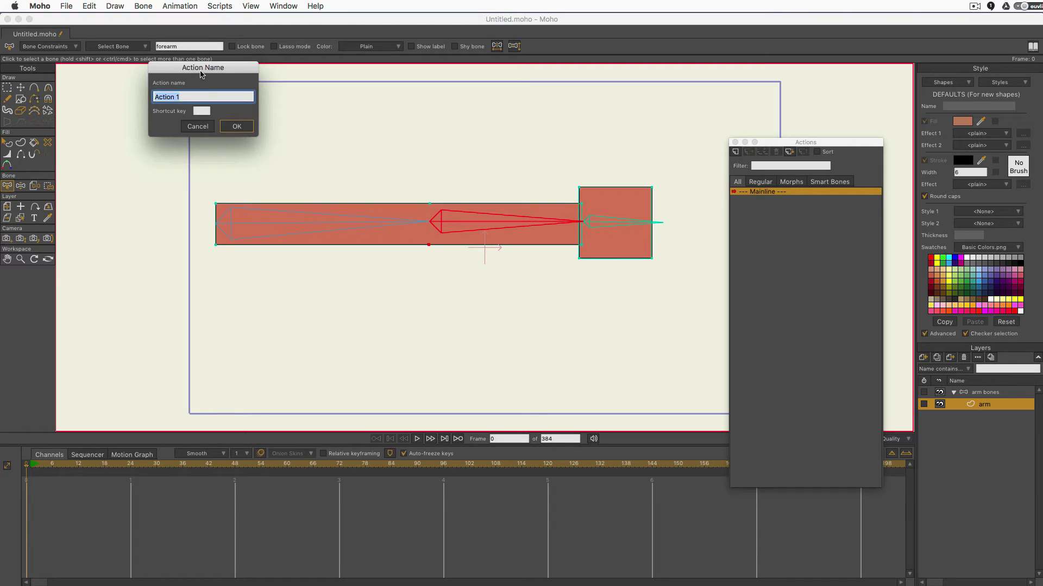
left_click(234, 127)
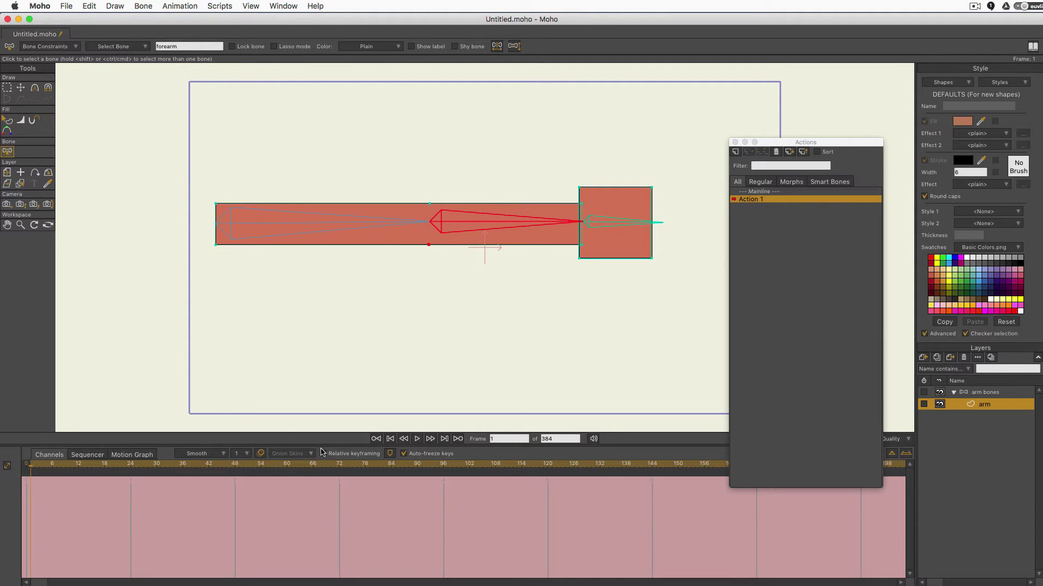
left_click_drag(333, 433, 357, 287)
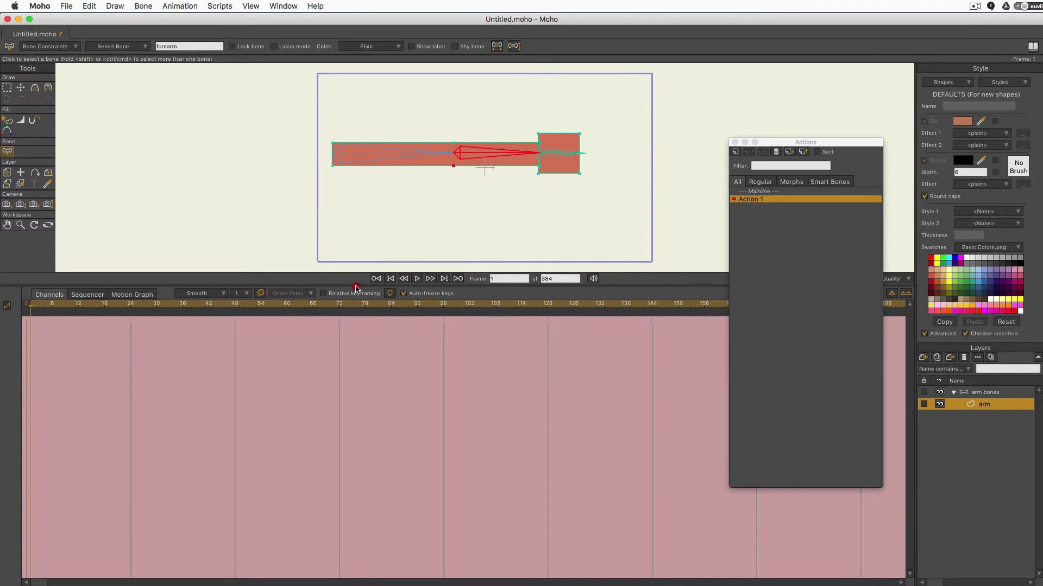
left_click_drag(355, 288, 341, 439)
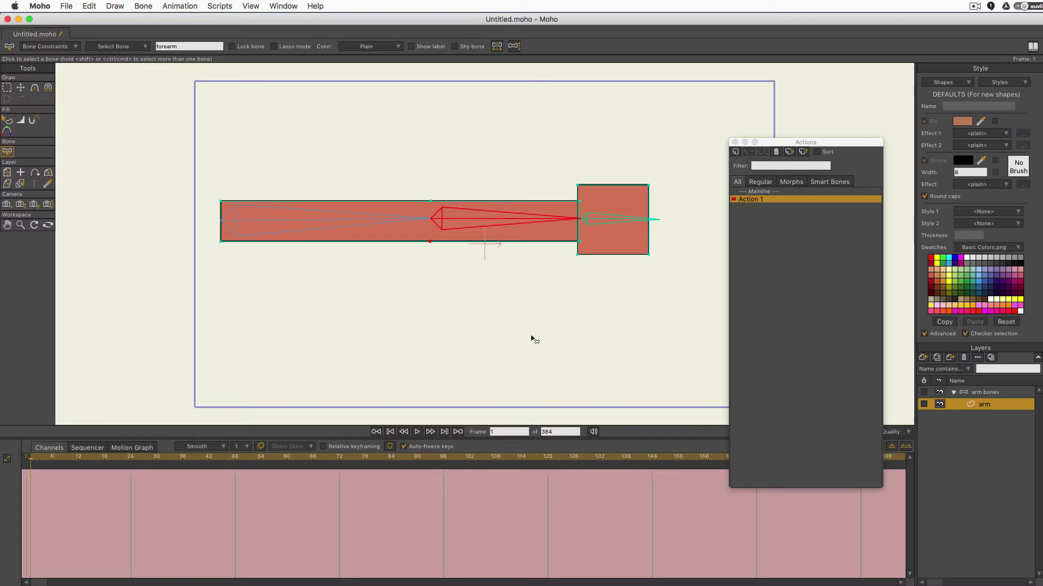
Return to the Mainline and delete Action 1 from the Actions list
left_click(763, 191)
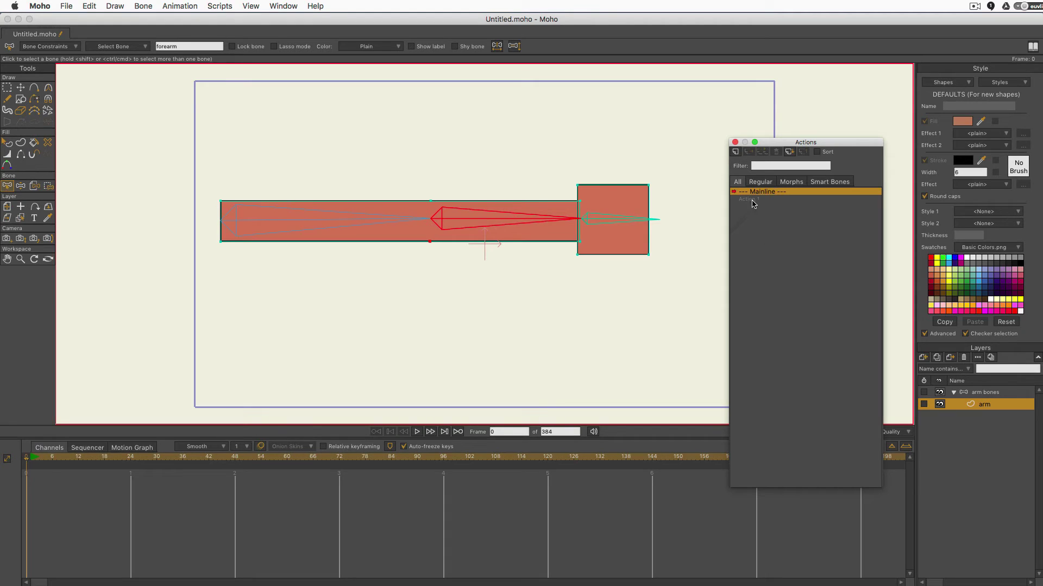
left_click(756, 199)
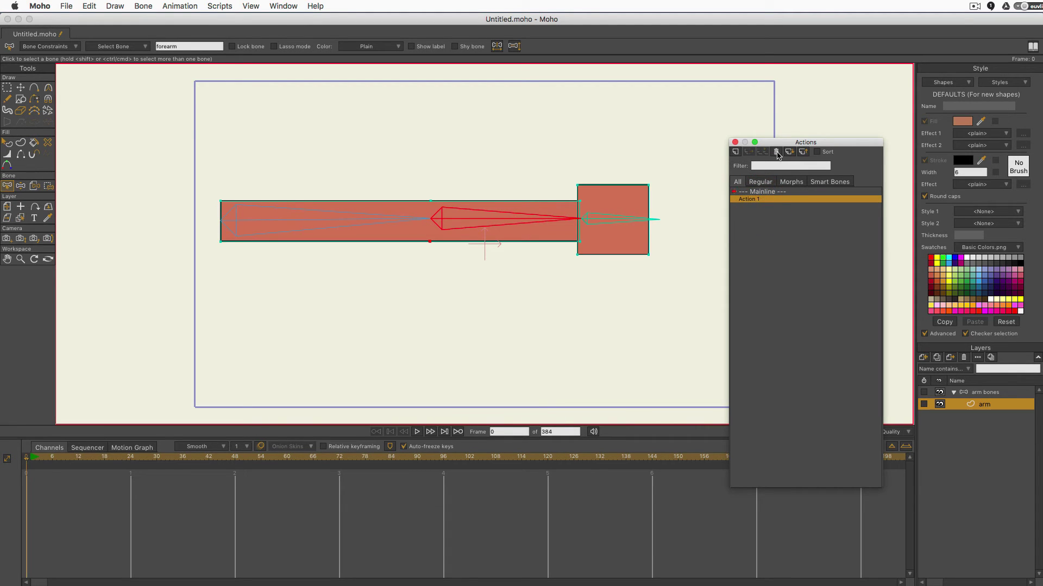
left_click(776, 152)
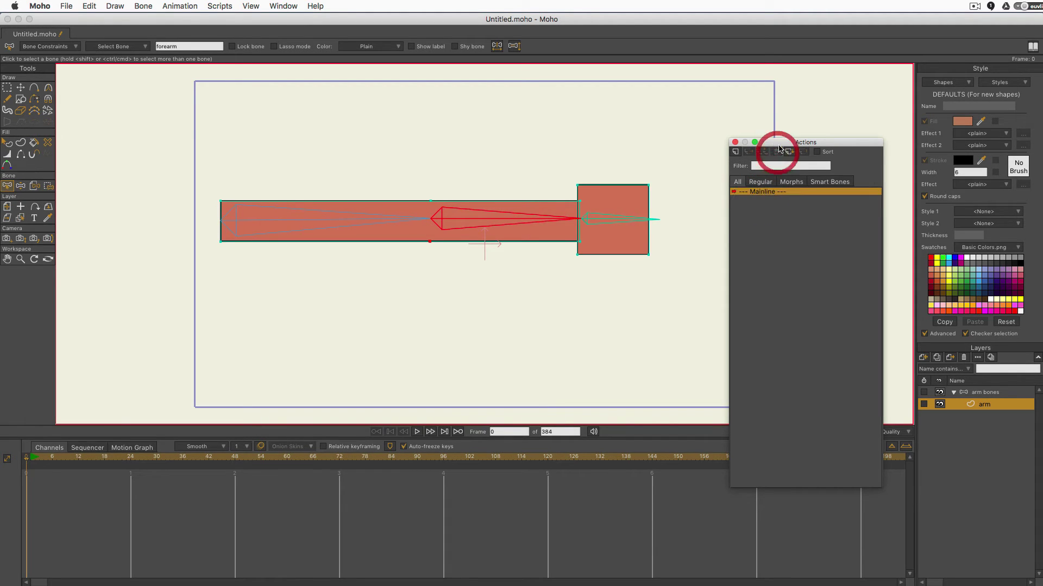
On the arm bones layer, create a new action named forearm
left_click(989, 393)
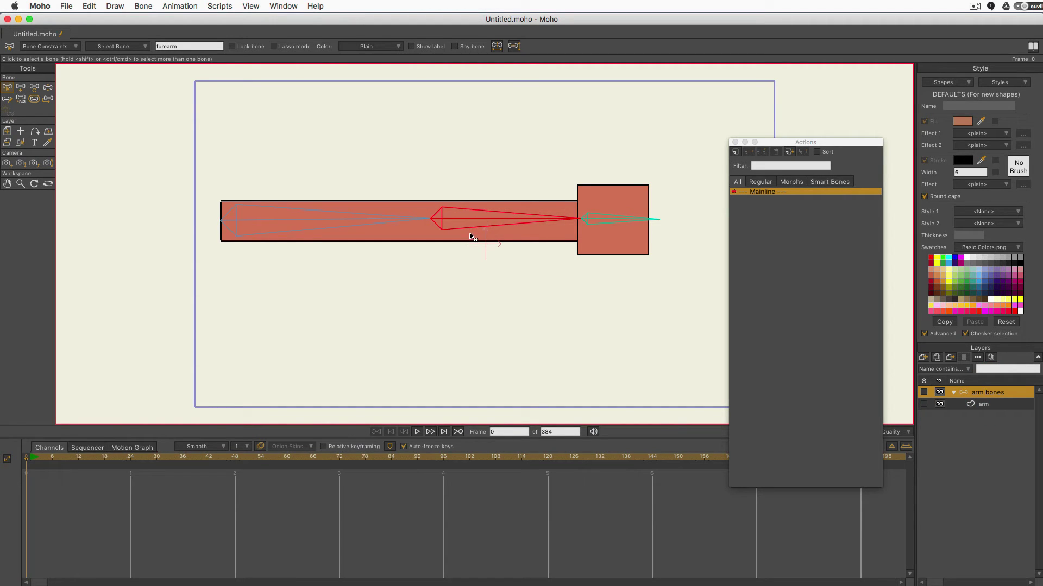
left_click(735, 152)
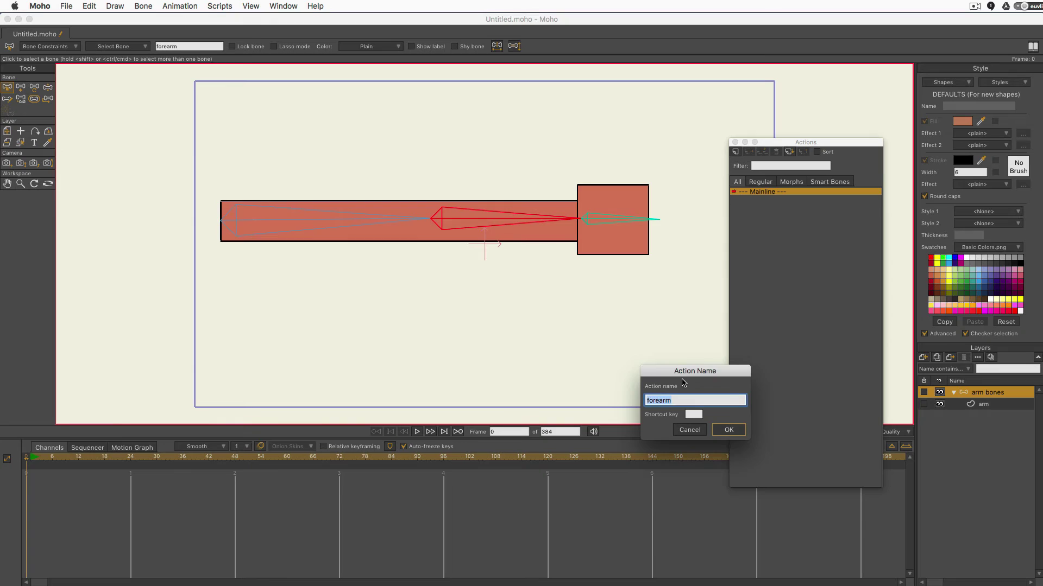
left_click_drag(685, 374, 448, 289)
left_click(493, 346)
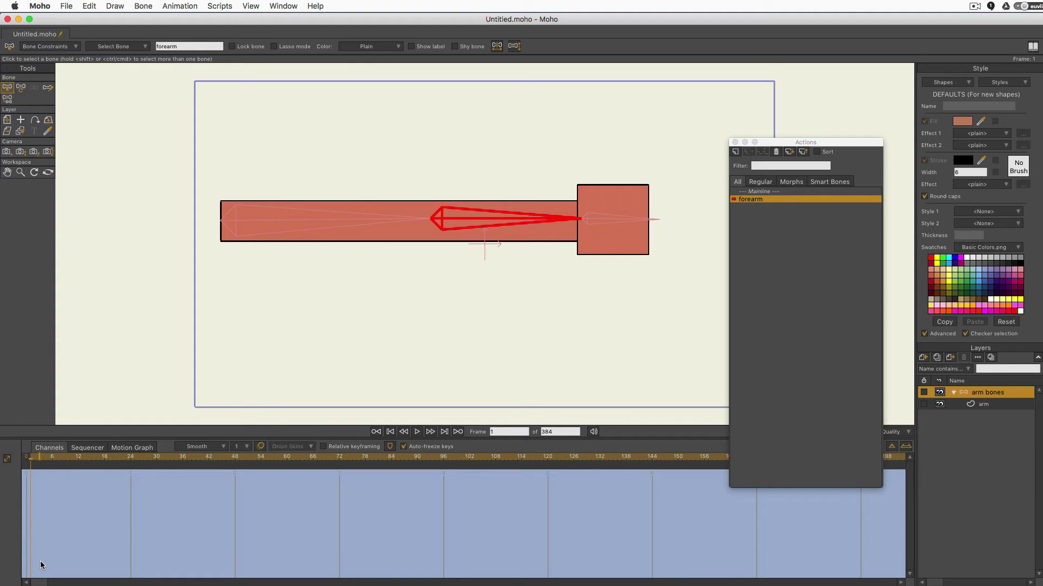
At frame 96, rotate the forearm bone counter-clockwise with Transform Bone to fold the arm back
mouse_move(47, 457)
left_mouse_down()
mouse_move(478, 498)
mouse_move(414, 514)
mouse_move(456, 522)
mouse_move(443, 527)
left_mouse_up()
left_click(22, 88)
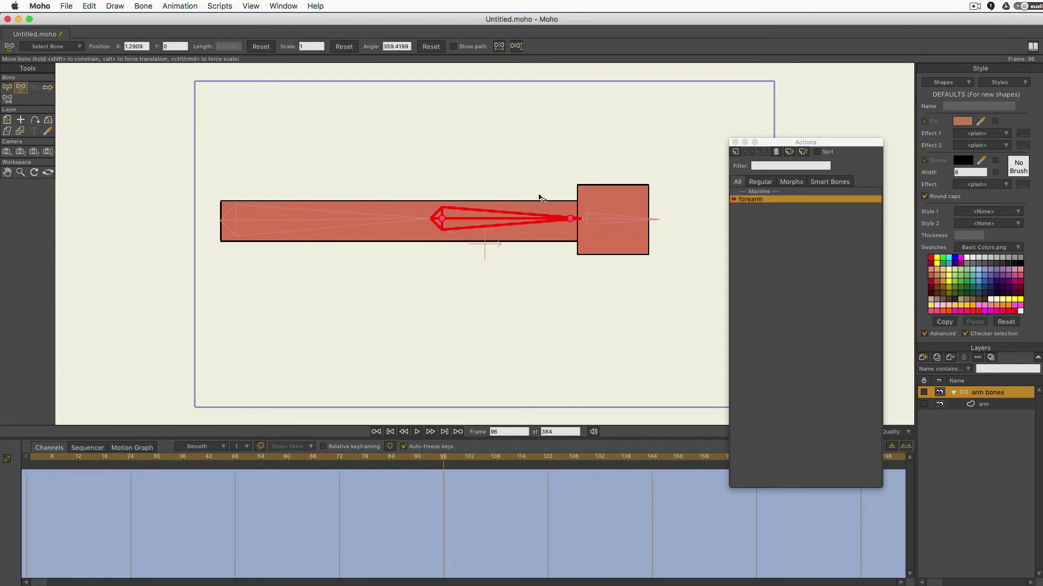
left_click_drag(536, 223, 349, 191)
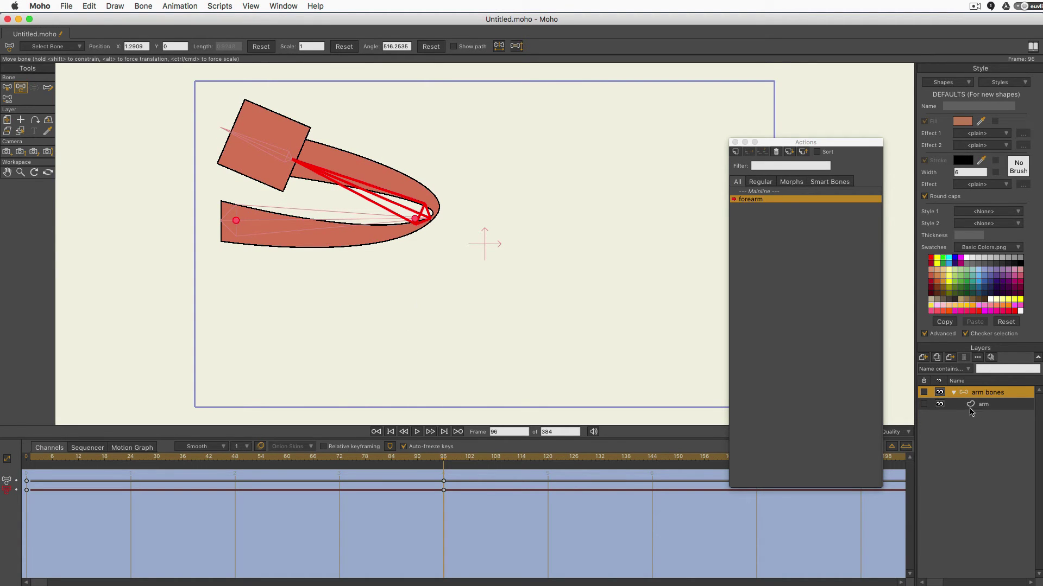
On the arm layer at frame 96, shift the elbow points and adjust curvature to fill the bend
left_click(997, 411)
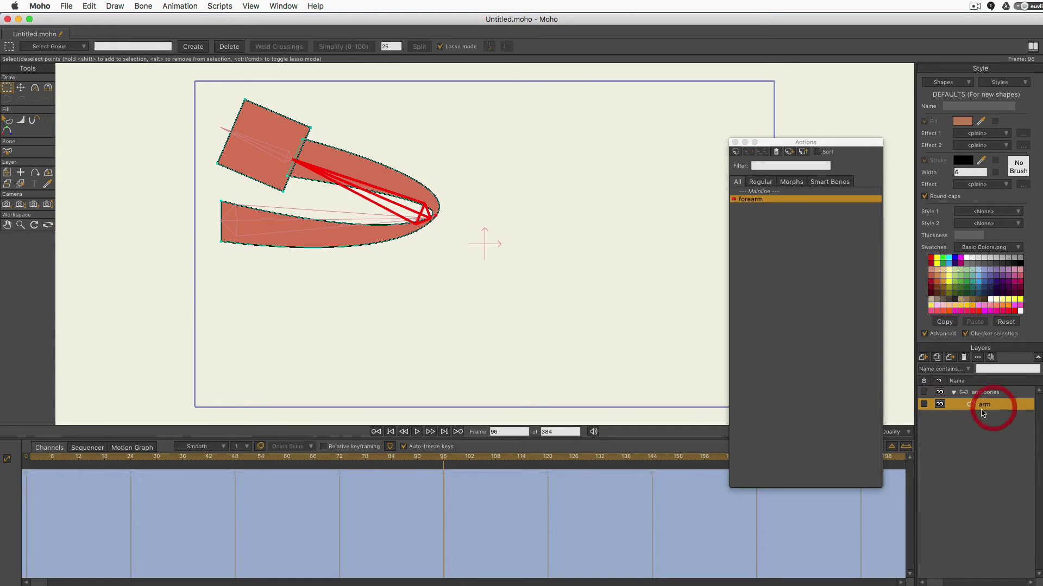
left_click(22, 89)
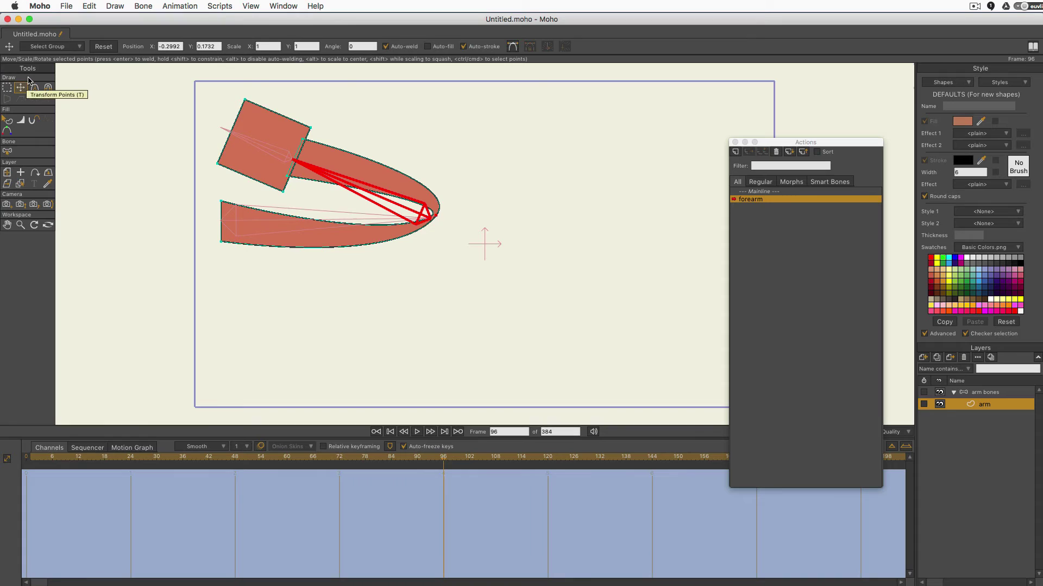
left_click_drag(438, 217, 398, 213)
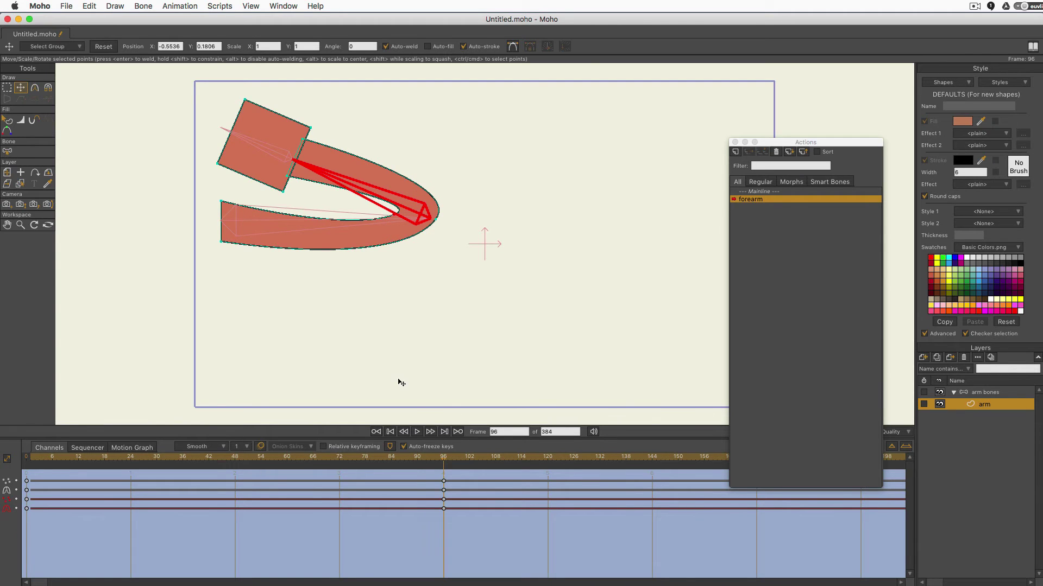
left_click(35, 89)
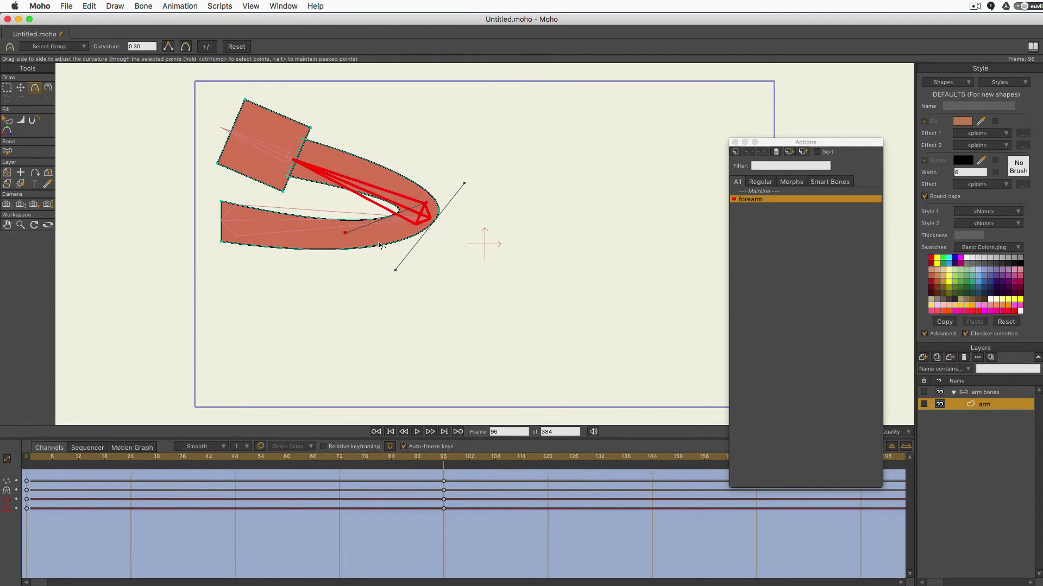
mouse_move(465, 185)
left_mouse_down()
mouse_move(454, 198)
mouse_move(457, 189)
left_mouse_up()
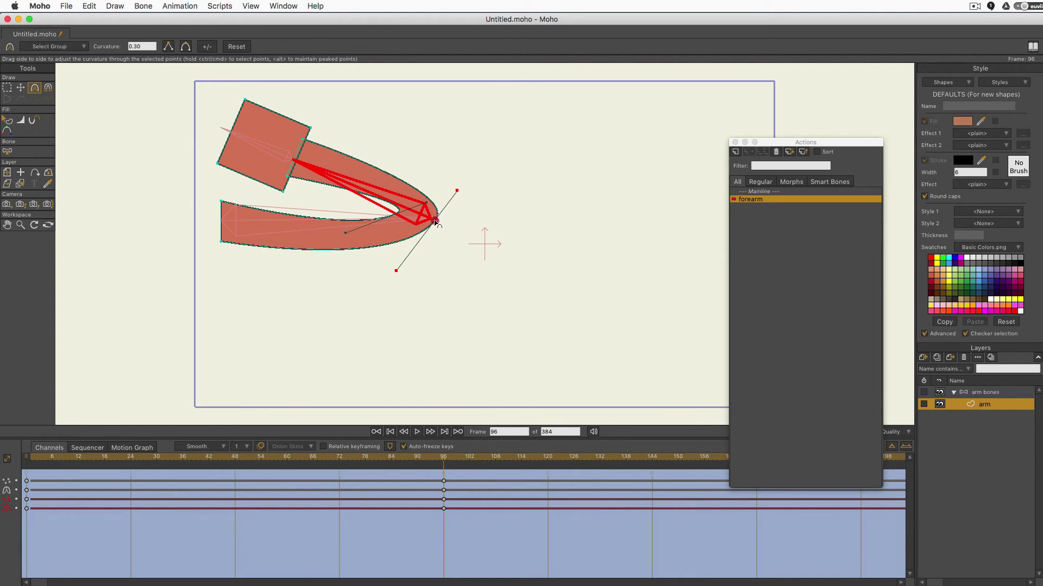
left_click_drag(436, 222, 358, 256)
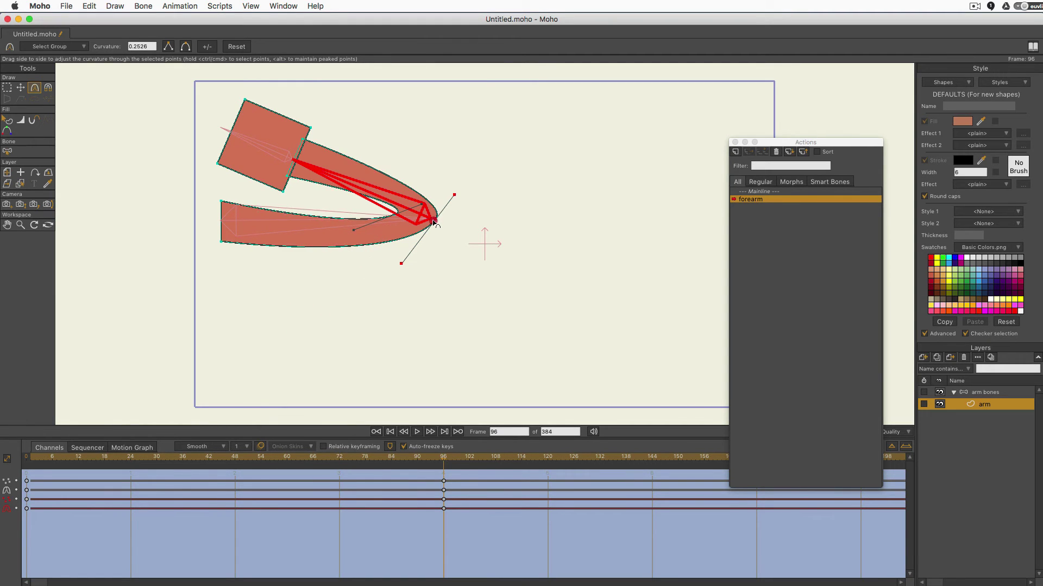
left_click(434, 222)
At frame 48, push the forearm points up to smooth the half-bent elbow
left_click_drag(429, 480, 235, 495)
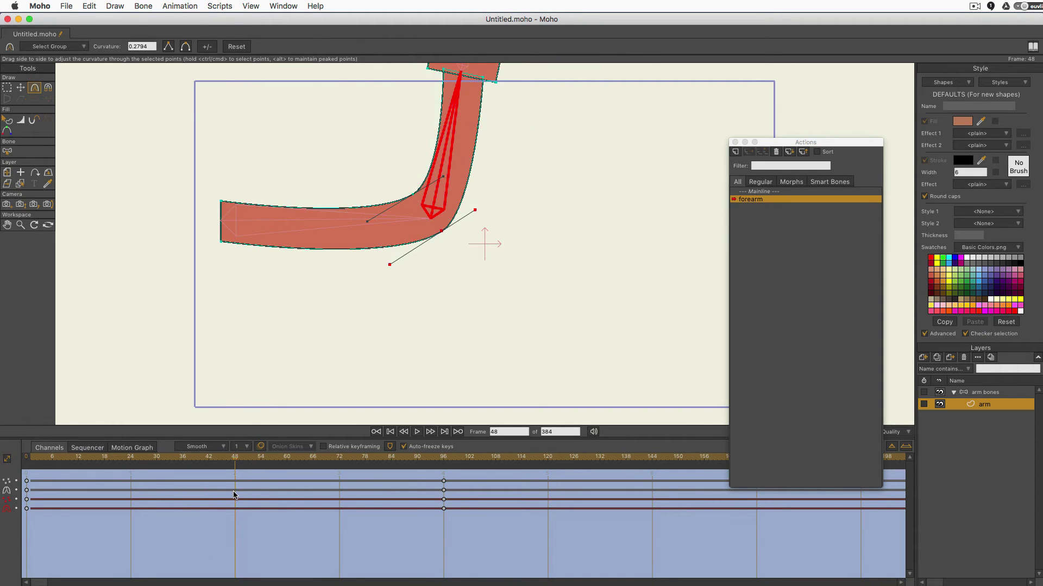
left_click(22, 87)
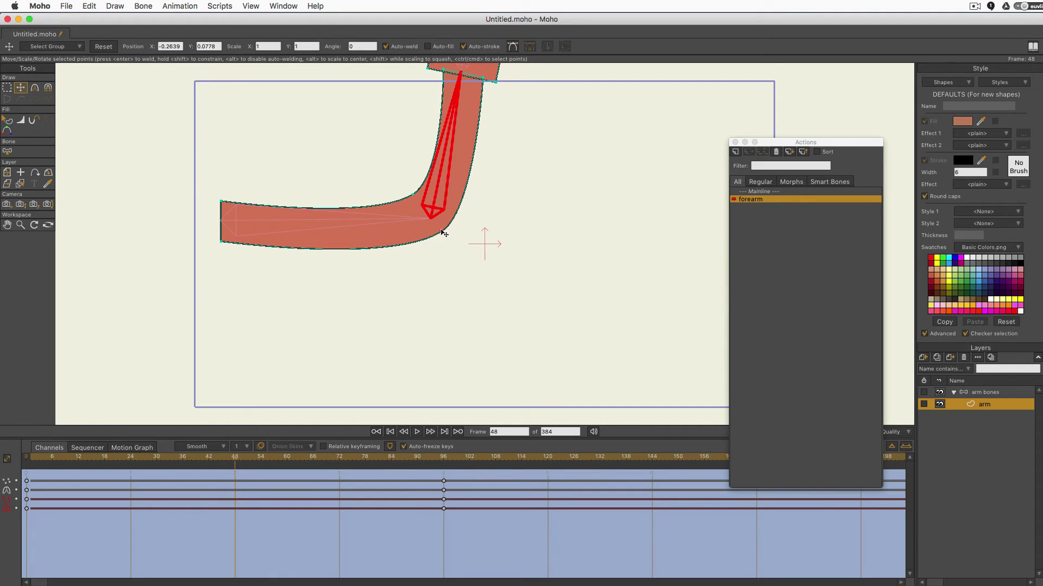
left_click_drag(444, 233, 419, 200)
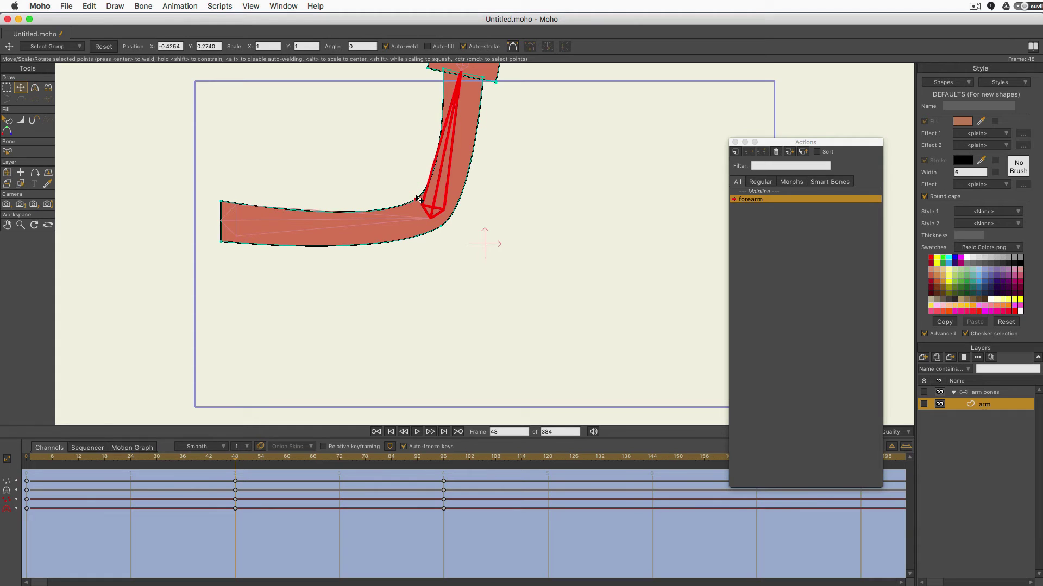
Play the forearm action, pull the inner elbow points left at frame 96, and replay
key("space")
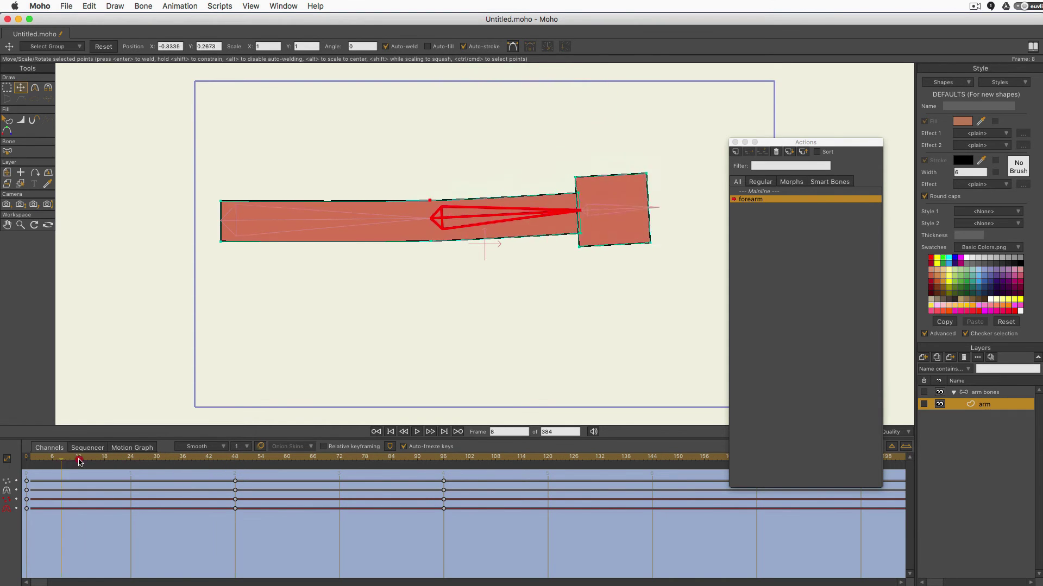
left_click(318, 446)
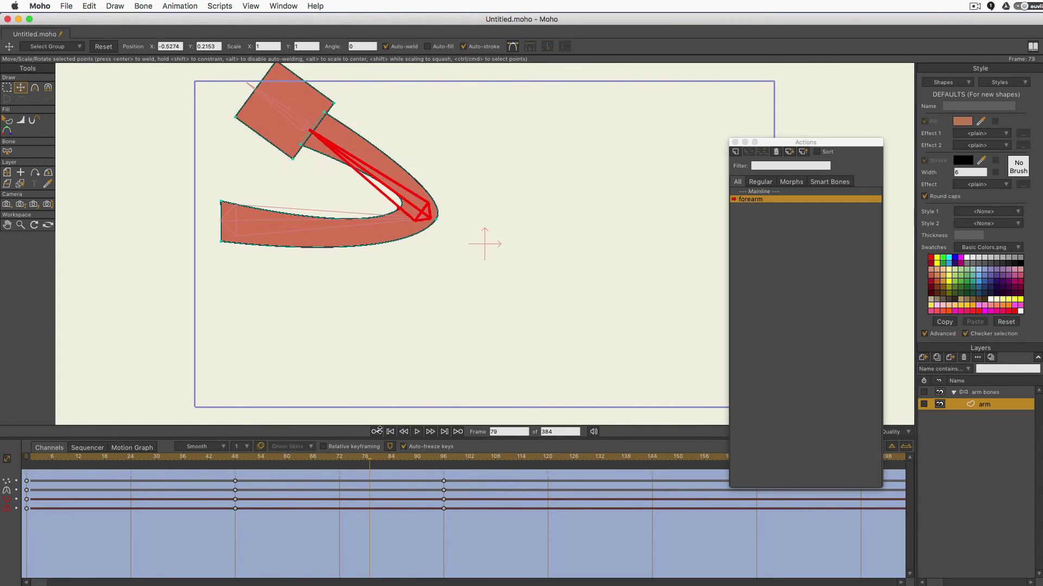
left_click(460, 432)
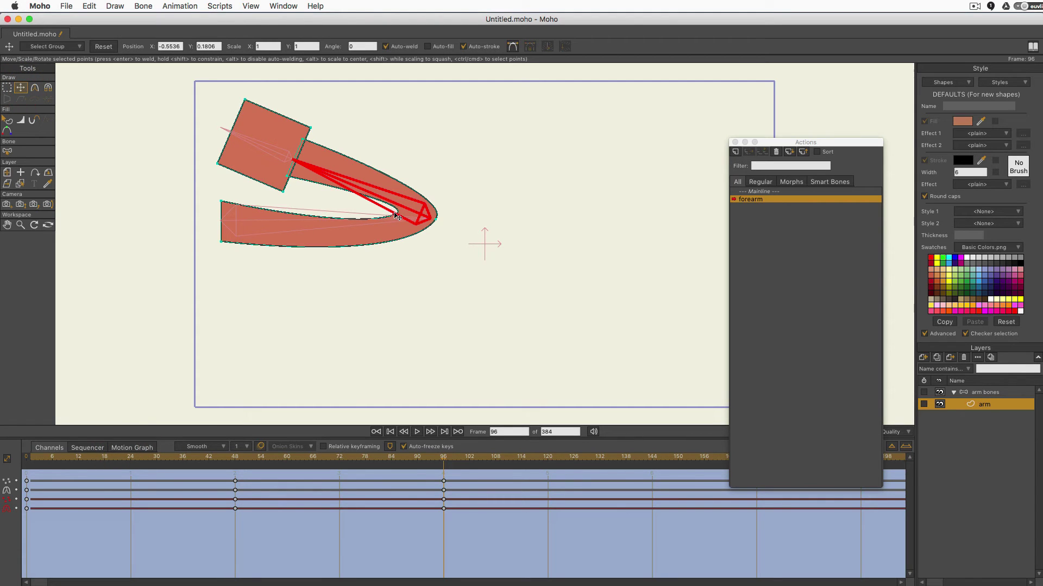
left_click_drag(396, 218, 383, 218)
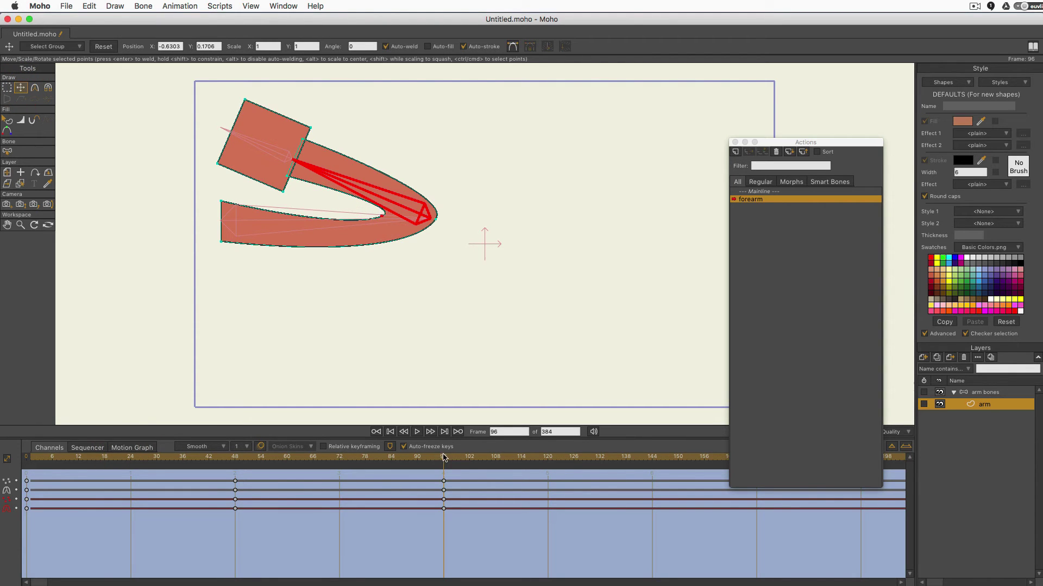
mouse_move(443, 458)
left_mouse_down()
mouse_move(53, 461)
mouse_move(452, 460)
left_mouse_up()
key("space")
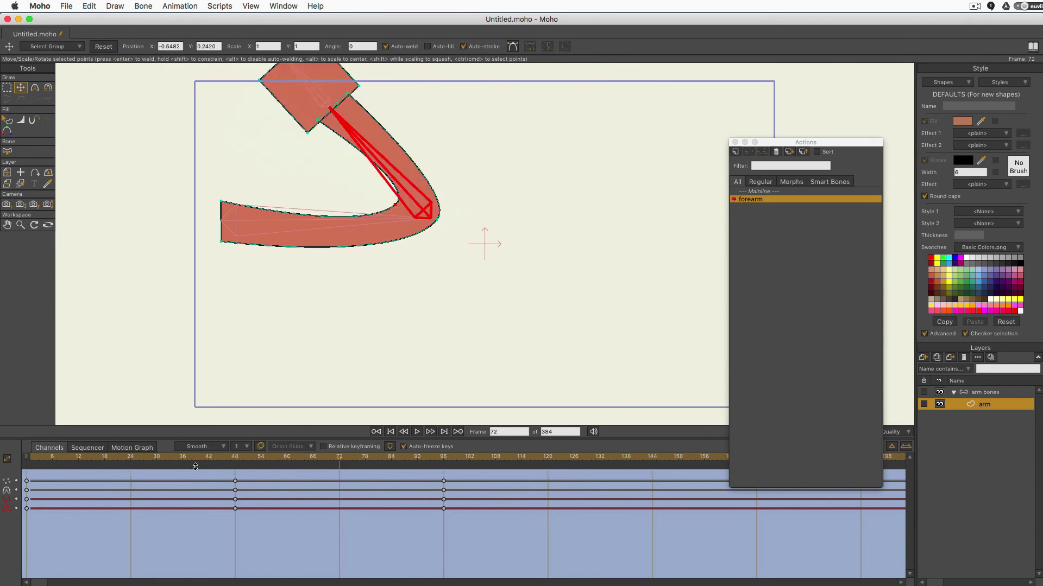
On the Mainline's arm bones layer, bend the forearm up and down with Manipulate Bones, then select the forearm bone
left_click(761, 192)
left_click_drag(826, 147, 858, 145)
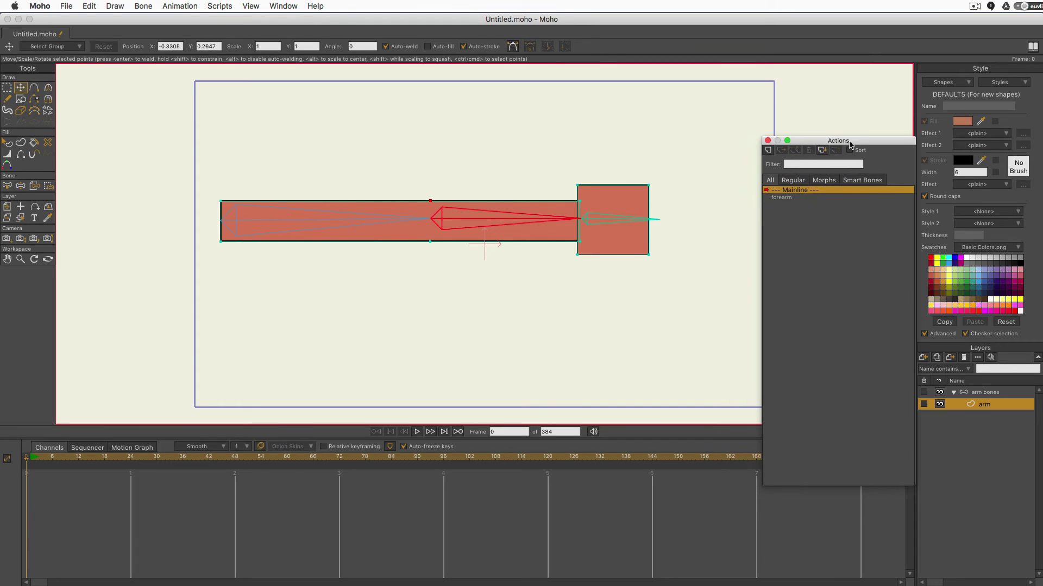
left_click(981, 393)
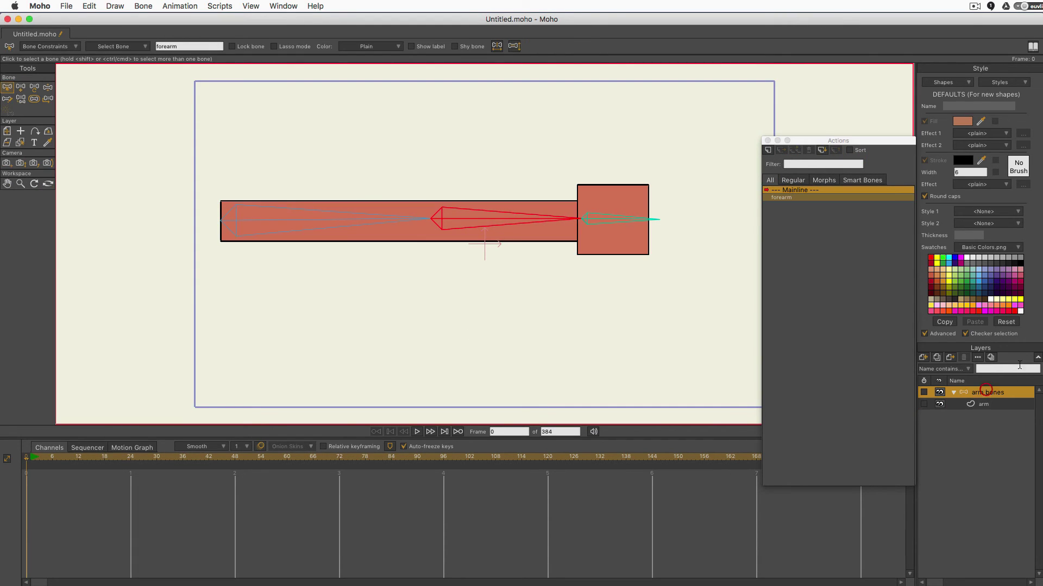
left_click(49, 88)
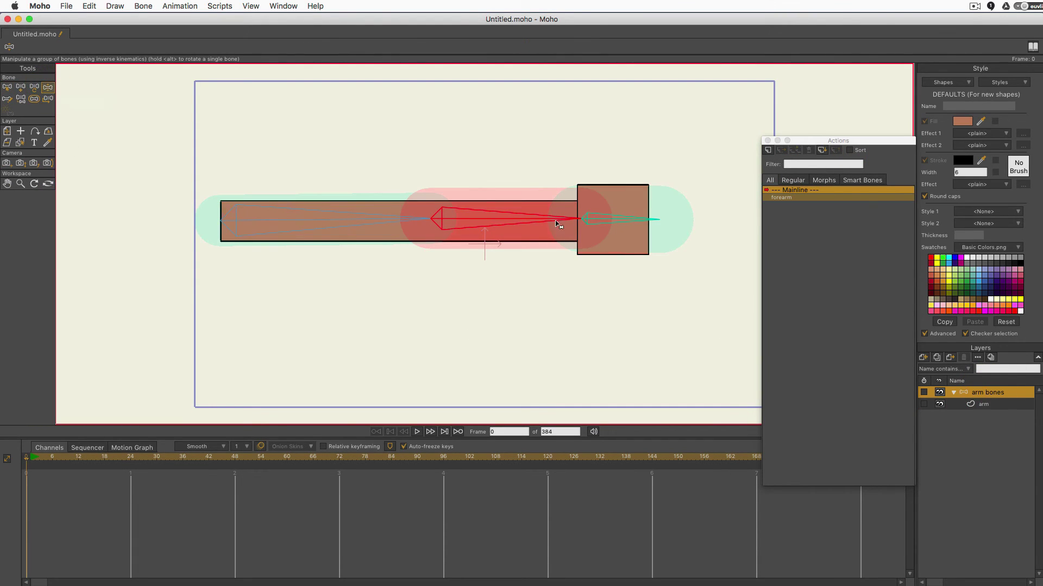
mouse_move(523, 217)
left_mouse_down()
mouse_move(400, 170)
mouse_move(226, 191)
mouse_move(220, 126)
mouse_move(493, 82)
mouse_move(221, 168)
mouse_move(505, 121)
mouse_move(279, 142)
mouse_move(586, 214)
mouse_move(337, 315)
mouse_move(291, 262)
mouse_move(486, 325)
left_mouse_up()
left_click(248, 139)
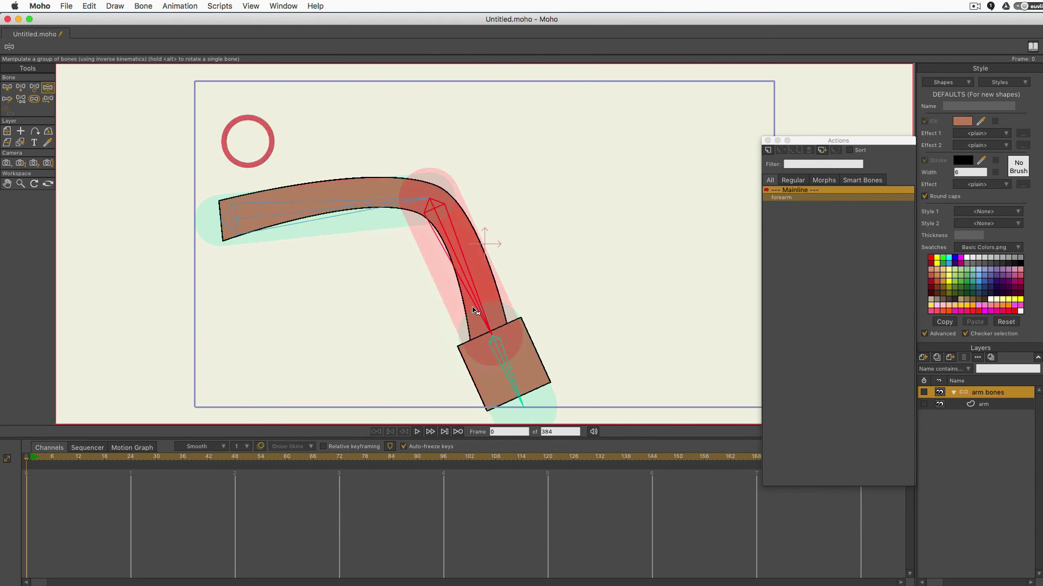
left_click(7, 87)
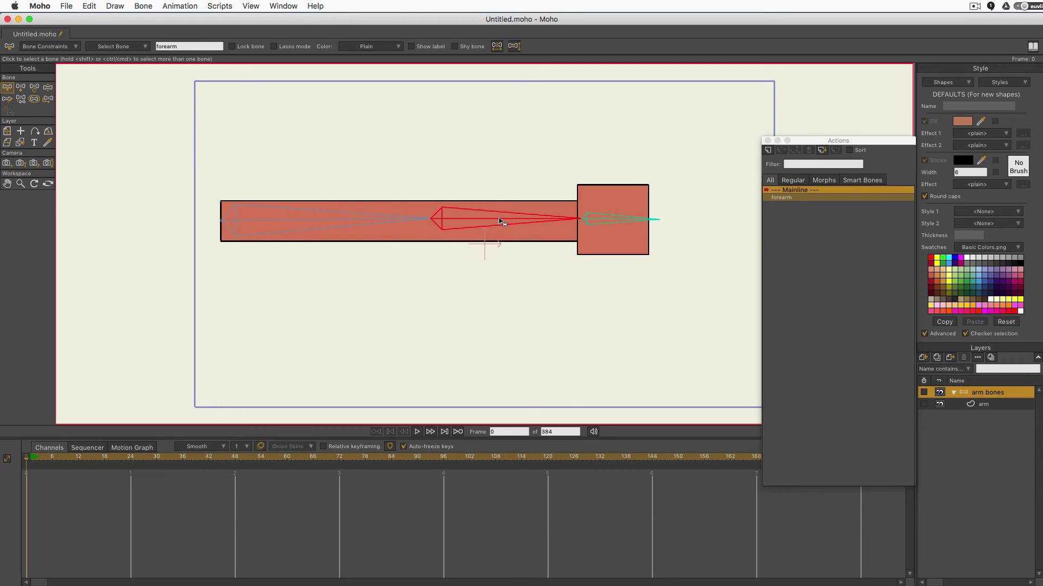
Create a new action named forearm 2
left_click(769, 151)
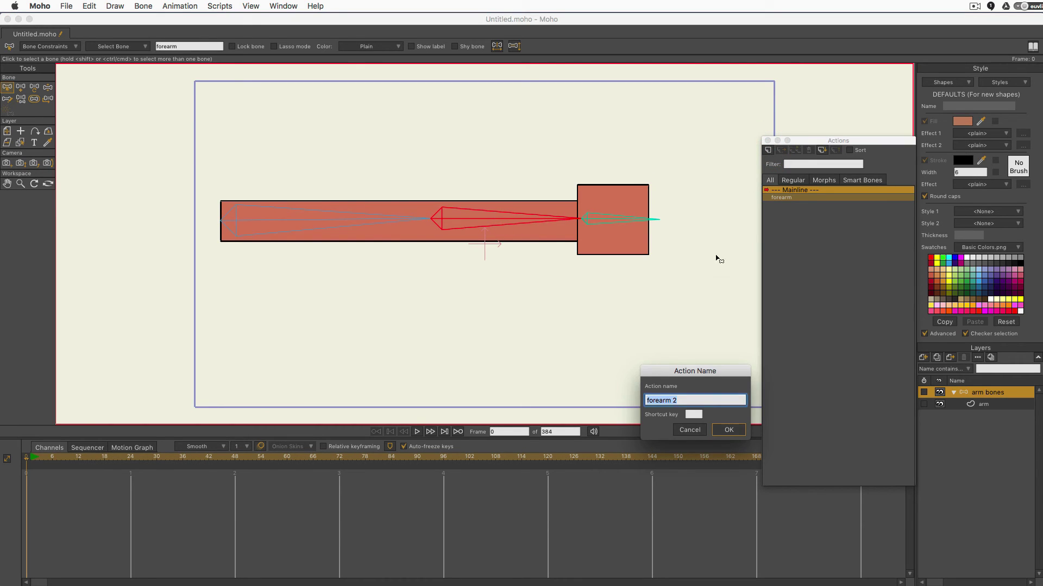
left_click_drag(689, 374, 217, 82)
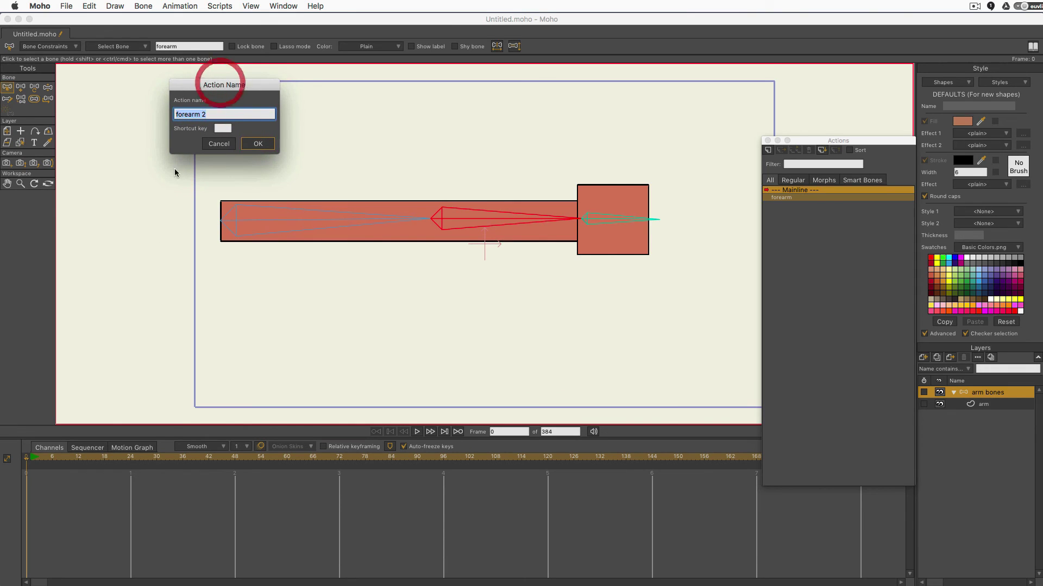
left_click(257, 145)
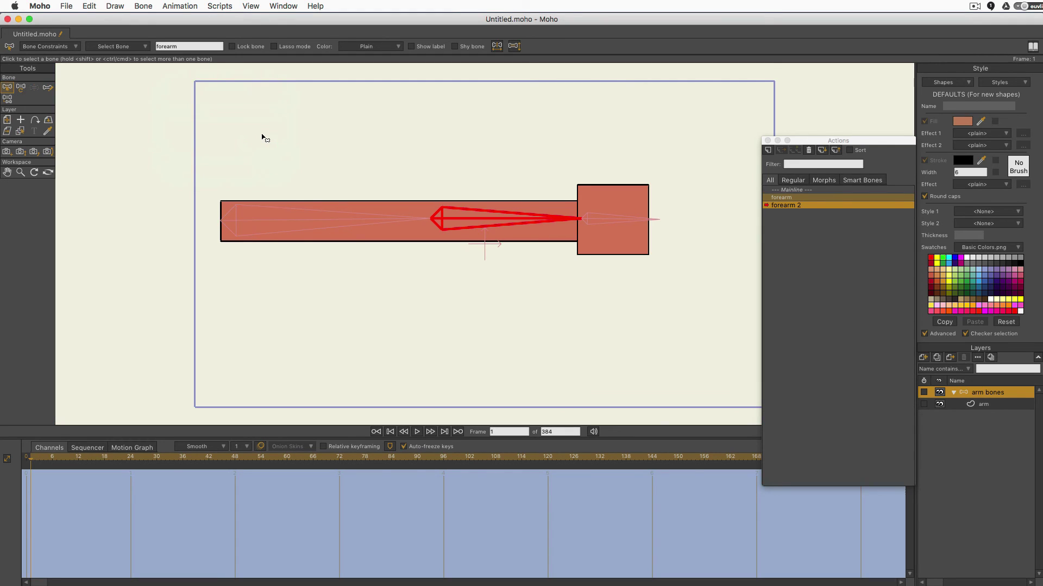
Rotate the forearm bone about 160° to fold the arm back, moving its keyframes later
left_click(21, 88)
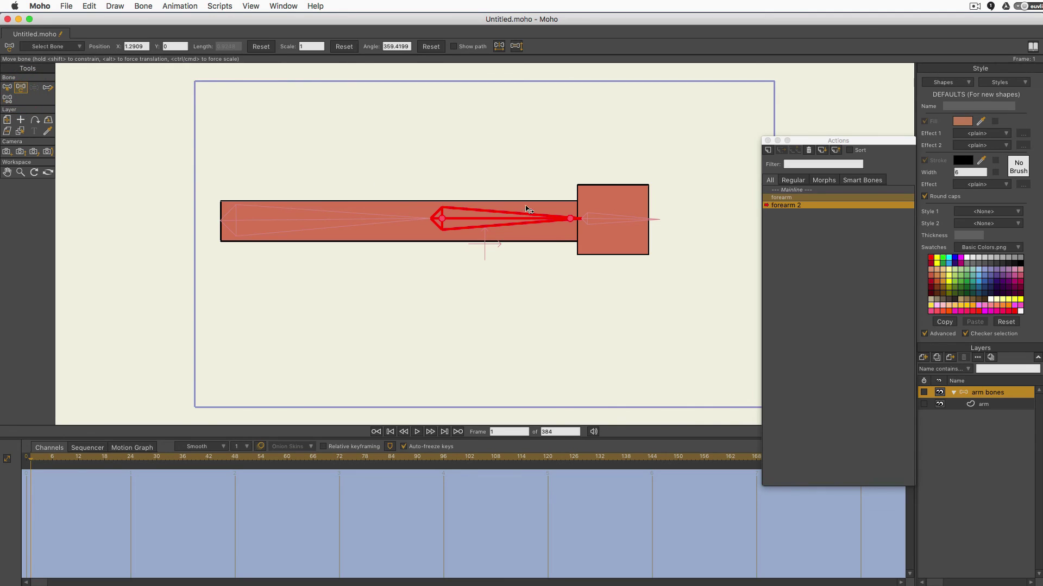
left_click_drag(463, 212, 346, 260)
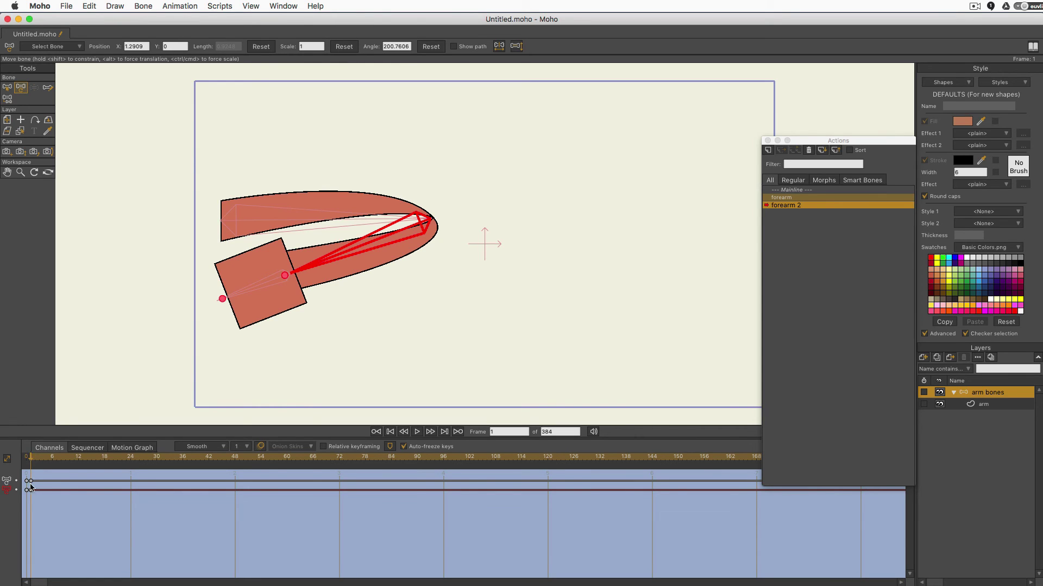
left_click_drag(31, 483, 296, 466)
left_click_drag(375, 477, 442, 500)
At frame 96 on the arm layer, move the folded tip points and smooth the elbow curvature
left_click(980, 405)
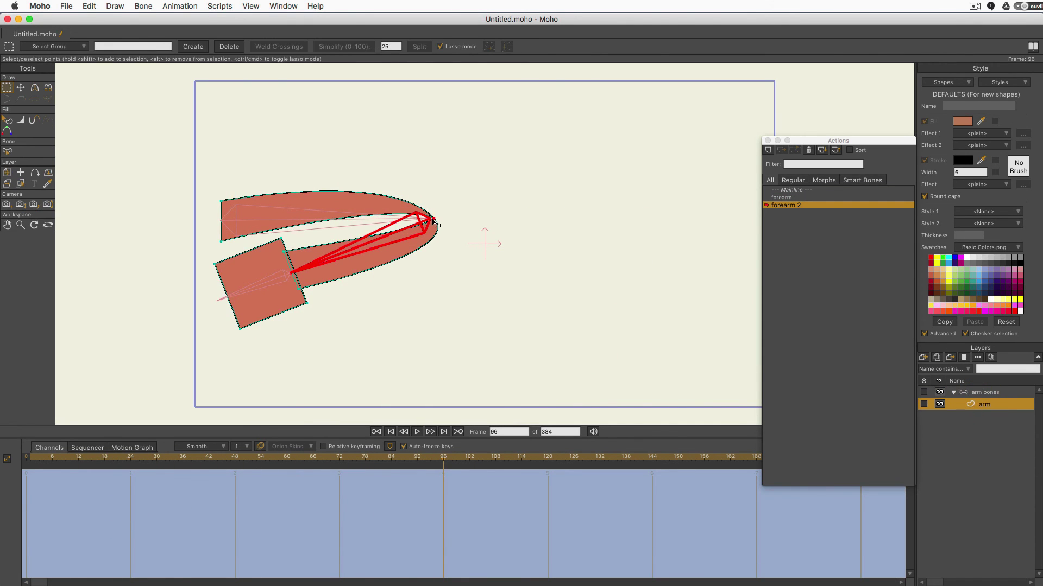
left_click(20, 88)
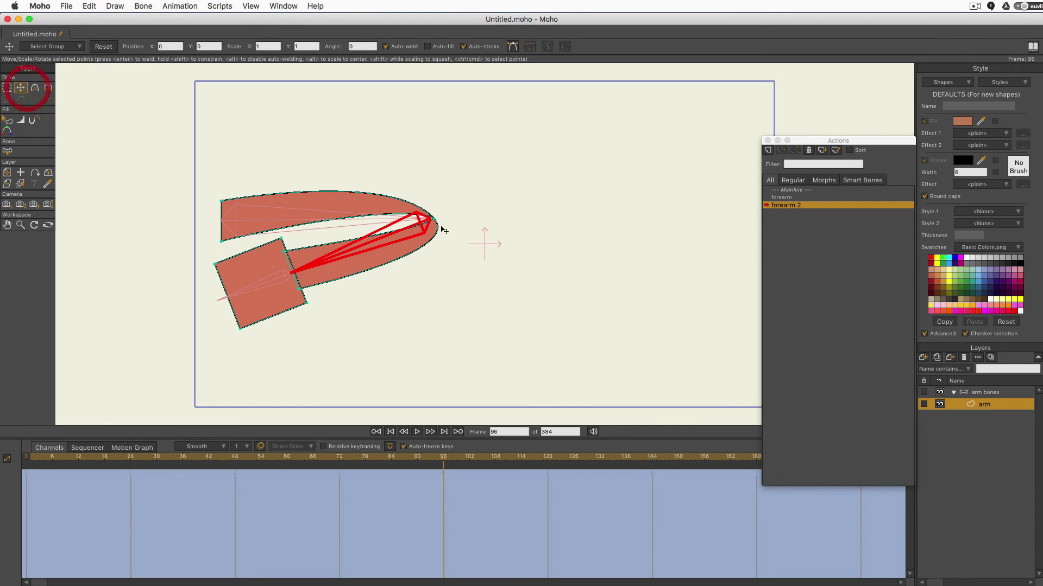
mouse_move(429, 219)
left_mouse_down()
mouse_move(437, 222)
mouse_move(392, 223)
mouse_move(424, 217)
mouse_move(409, 191)
mouse_move(387, 216)
left_mouse_up()
key("c")
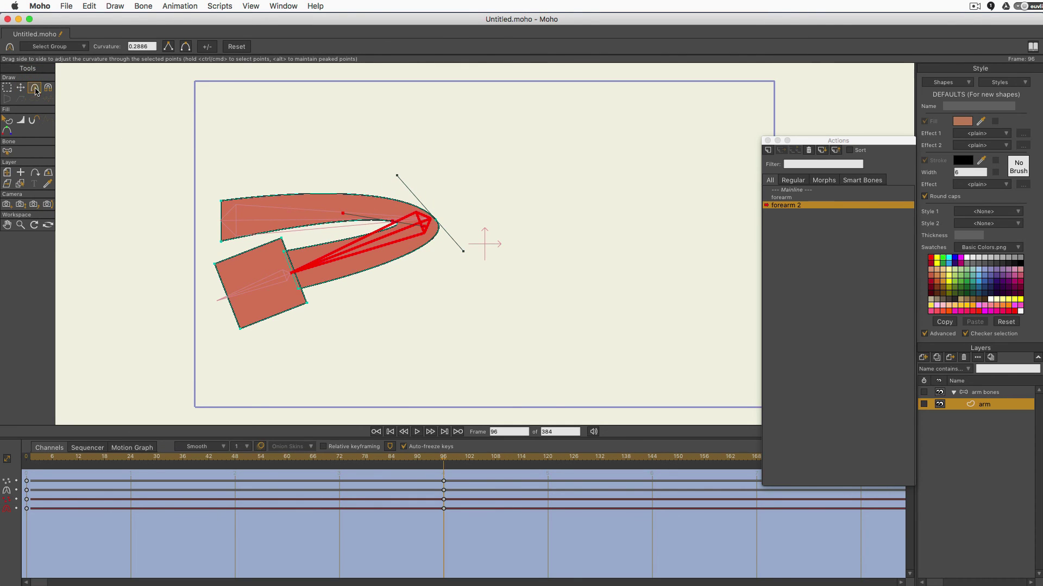
left_click(22, 87)
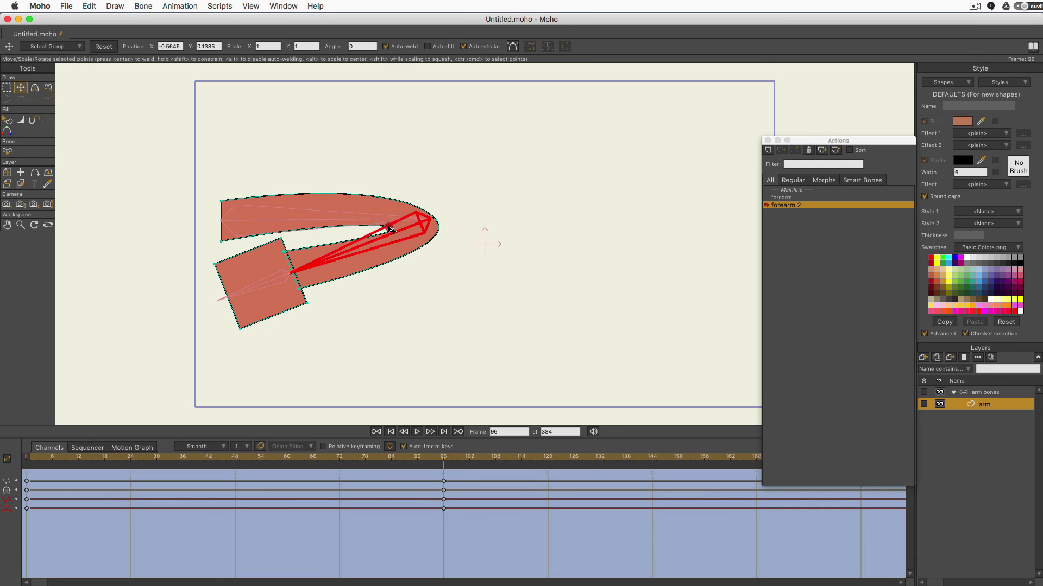
left_click(37, 88)
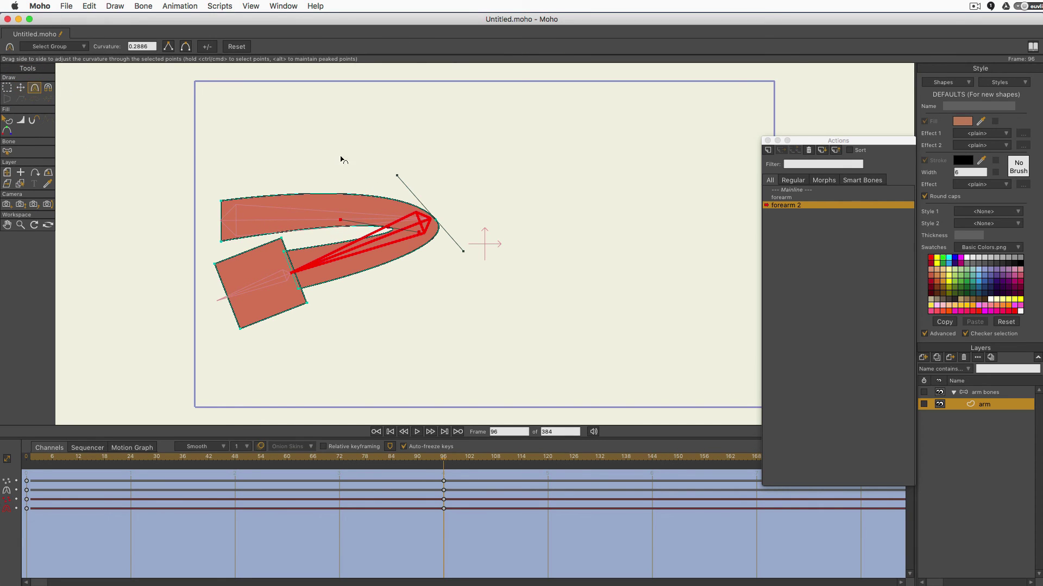
left_click_drag(419, 239, 387, 216)
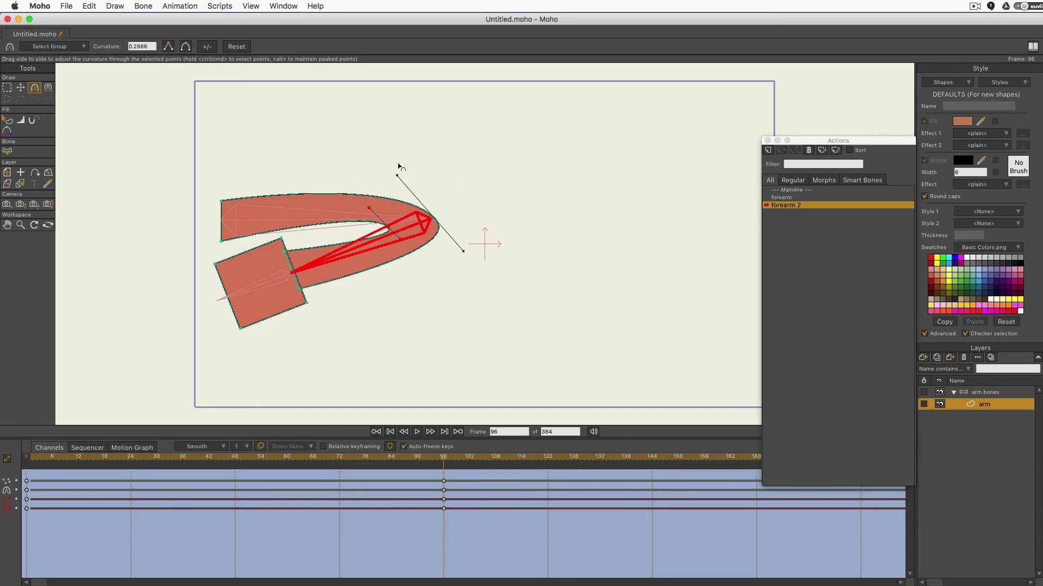
left_click_drag(398, 175, 407, 184)
left_click(458, 249)
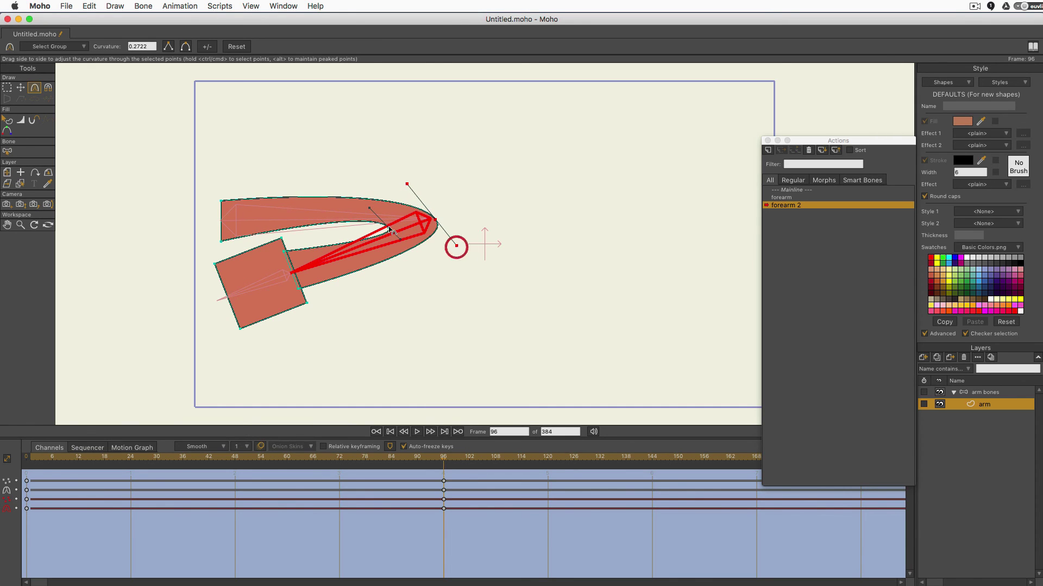
At frame 48, reshape the elbow corner points, preview the fold, and return to frame 0
left_click_drag(441, 458, 237, 474)
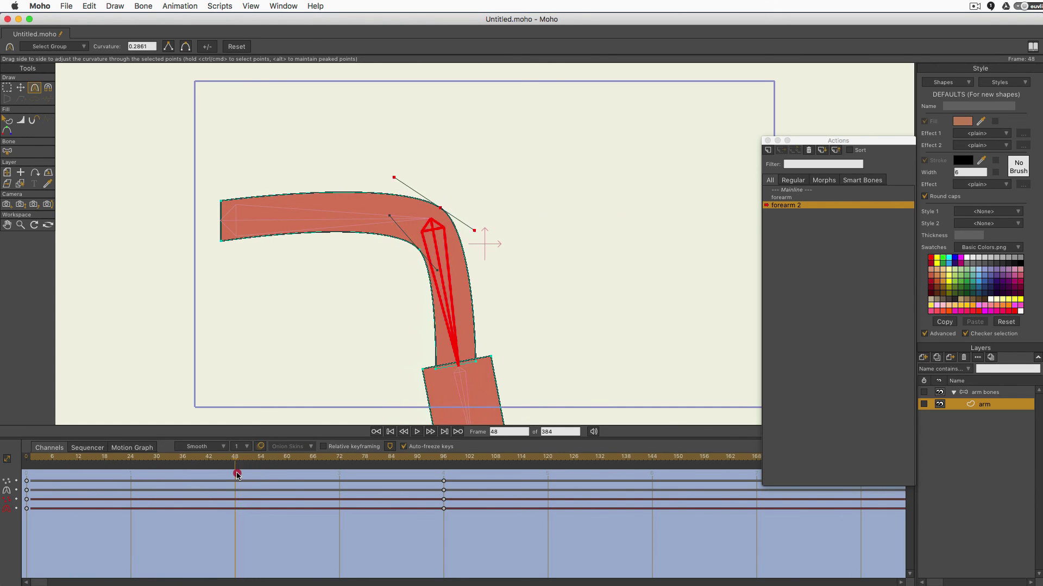
left_click(20, 87)
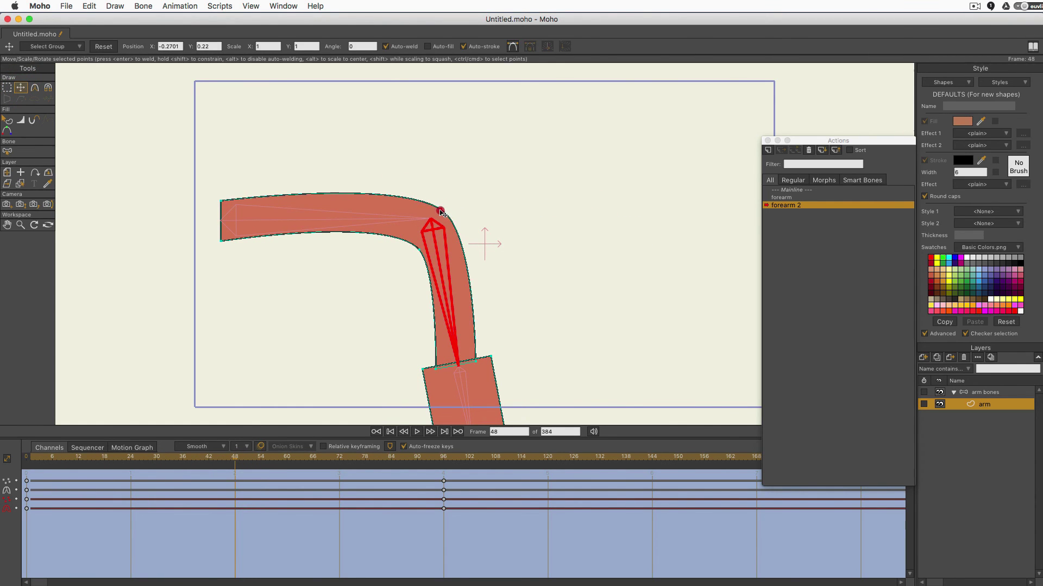
left_click(430, 223)
left_click(418, 245)
mouse_move(418, 245)
left_mouse_down()
mouse_move(424, 239)
mouse_move(414, 248)
left_mouse_up()
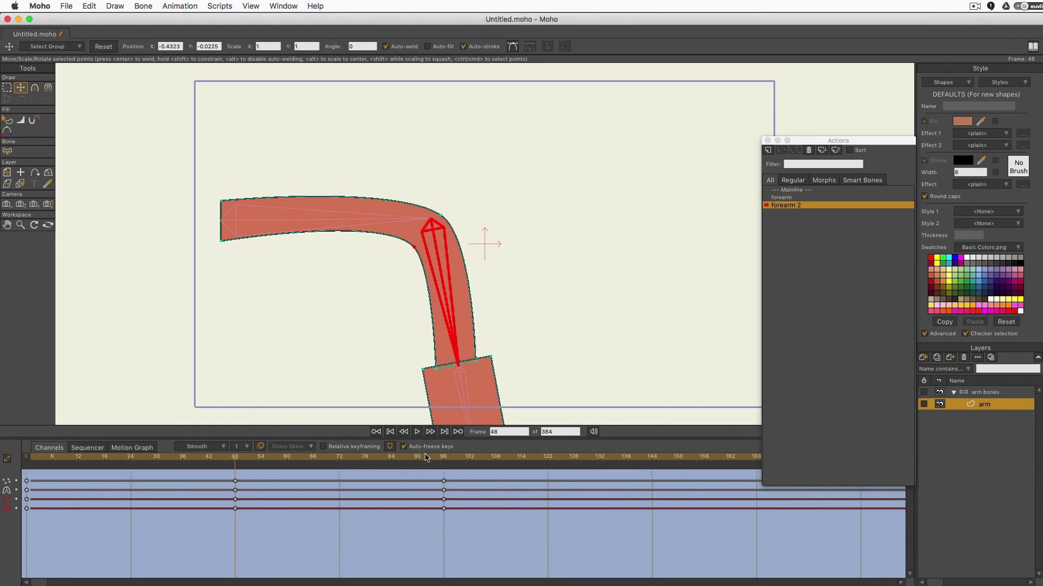
mouse_move(427, 458)
left_mouse_down()
mouse_move(33, 458)
mouse_move(408, 458)
left_mouse_up()
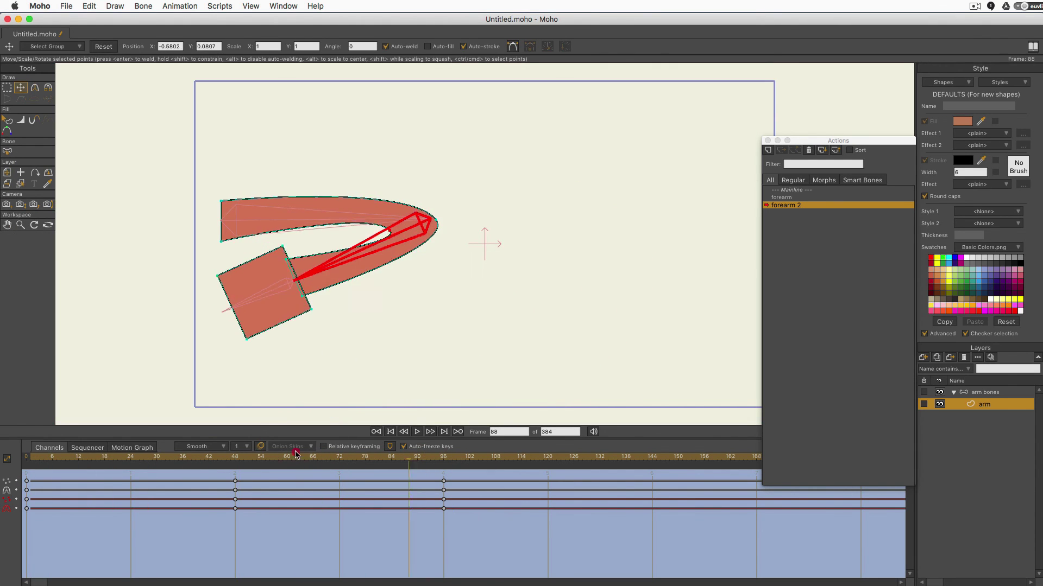
key("super+shift+Left")
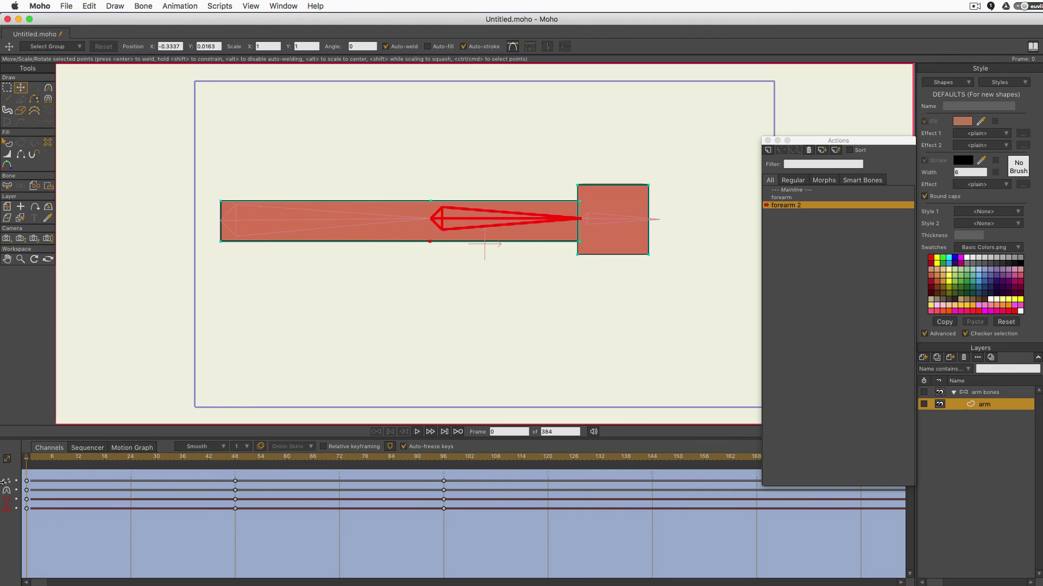
Back on the Mainline's arm bones layer, swing the forearm down and through both bends with Manipulate Bones
left_click(788, 191)
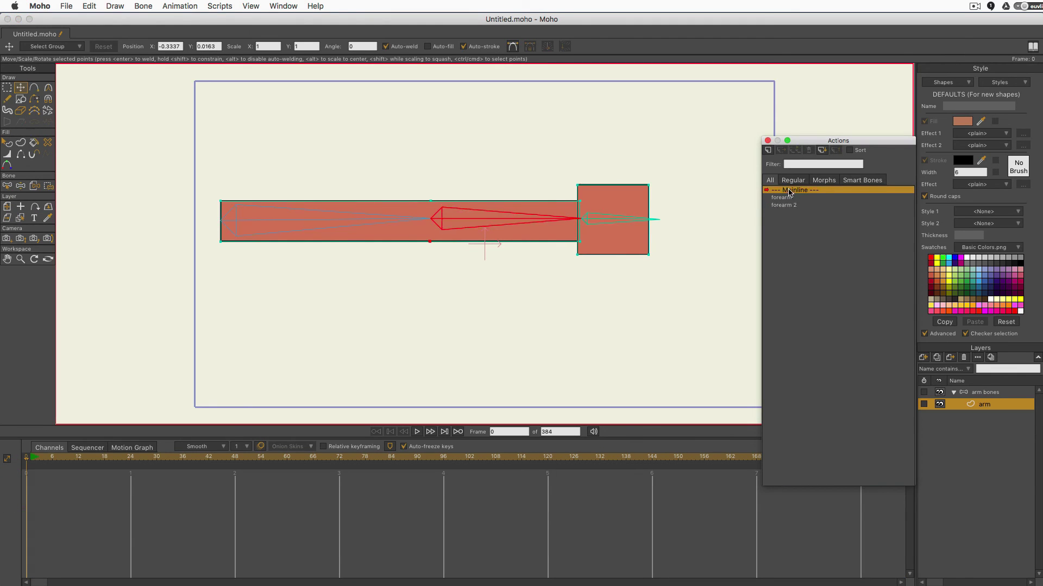
left_click(986, 394)
left_click(48, 89)
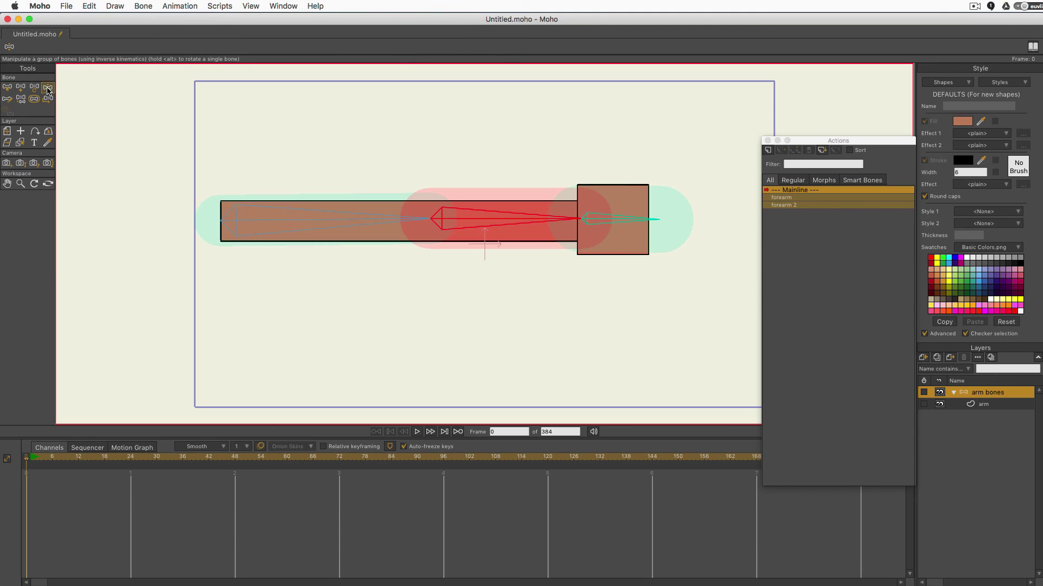
left_click_drag(532, 223, 583, 263)
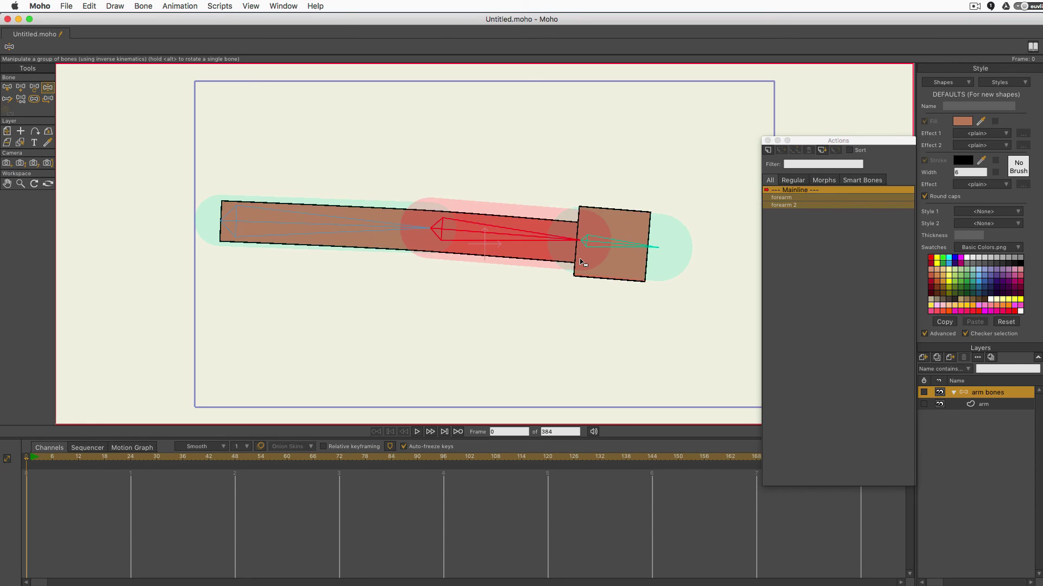
left_click_drag(509, 239, 616, 230)
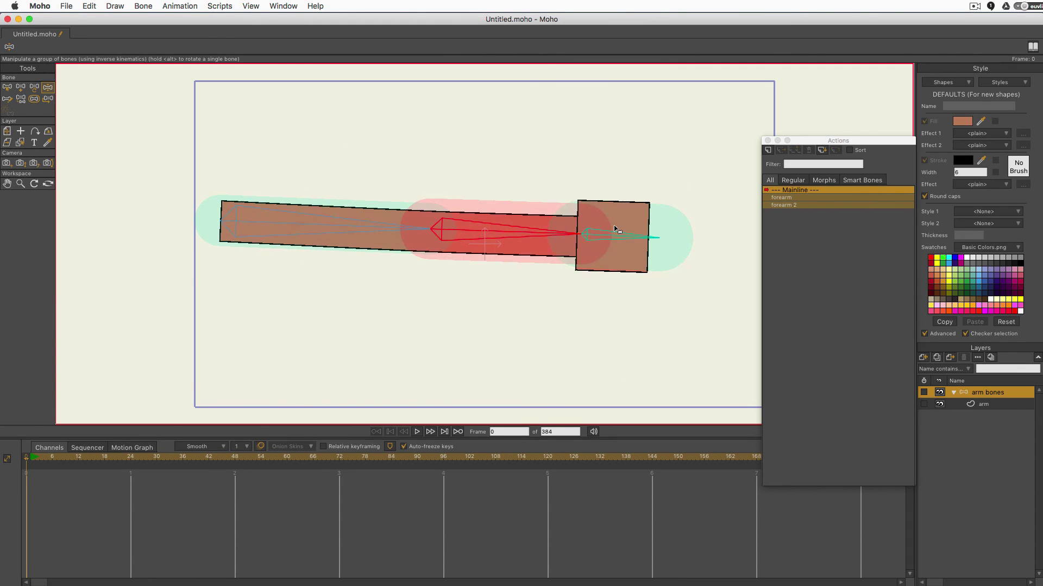